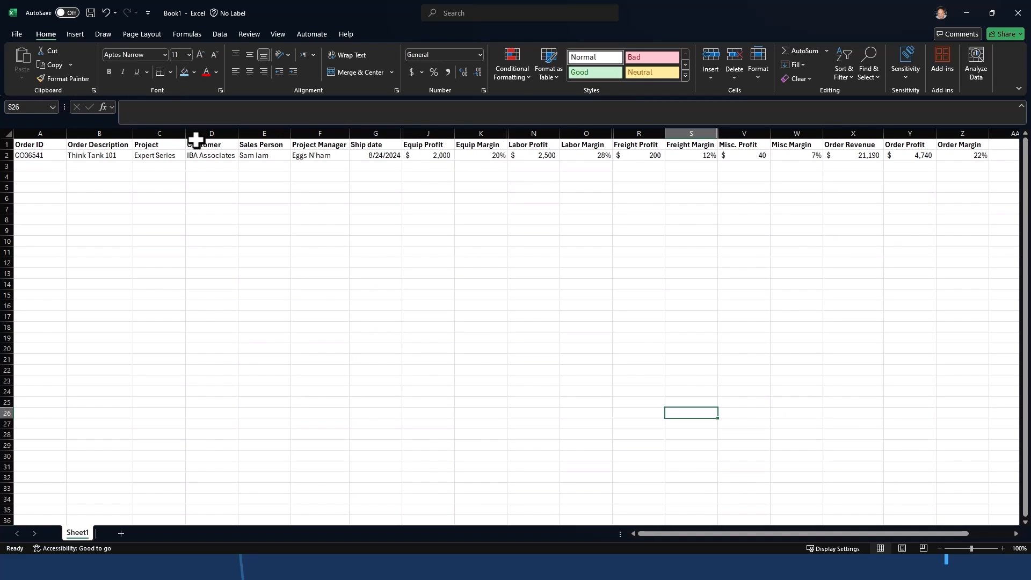
Unhide all hidden columns across the whole order margin worksheet and clear the selection.
left_click(8, 133)
right_click(57, 133)
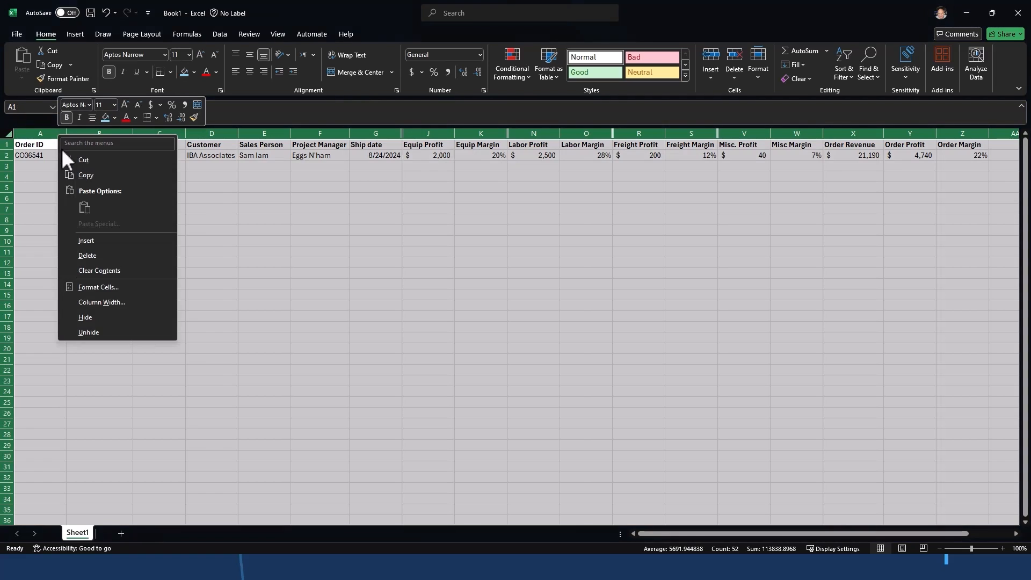
left_click(113, 332)
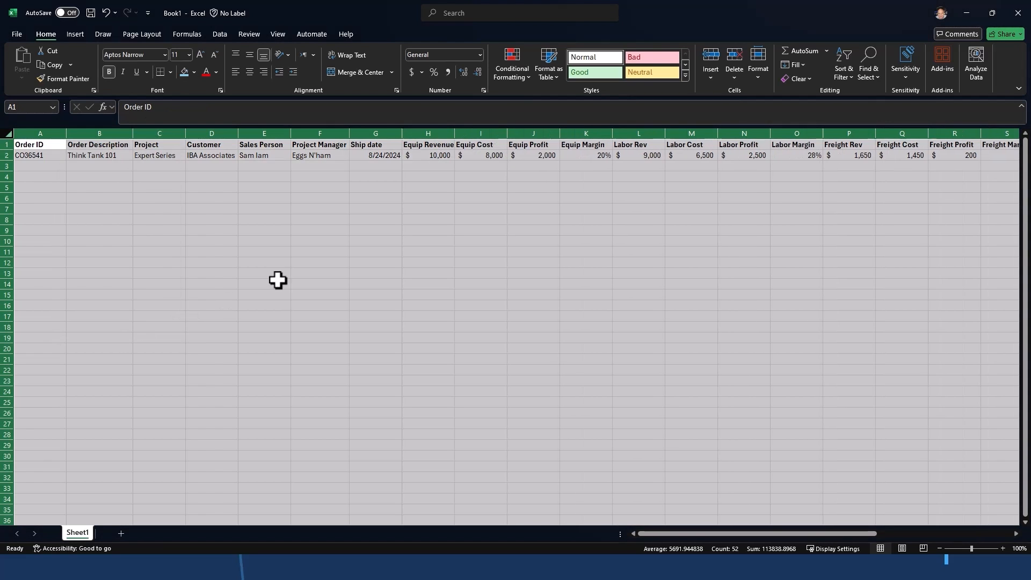
left_click(545, 230)
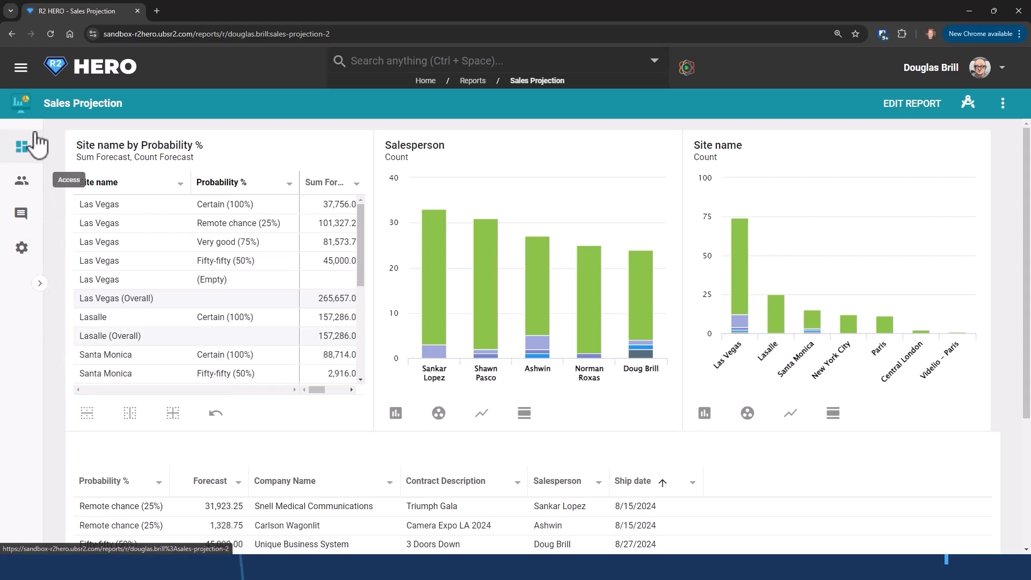
Switch to R2 HERO, find the Profit Margin dataset and open it for editing.
left_click(21, 70)
left_click(73, 263)
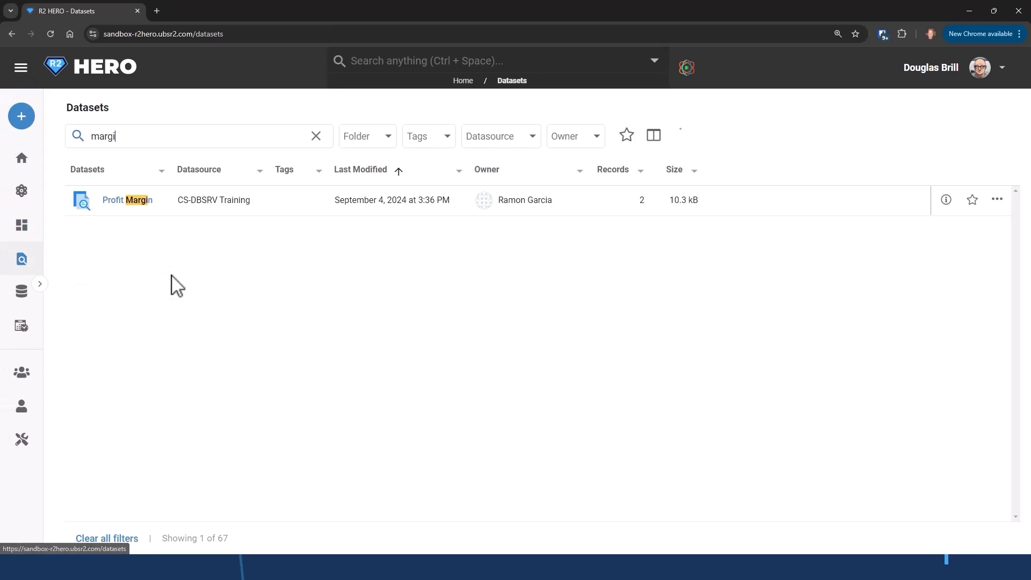
left_click(119, 201)
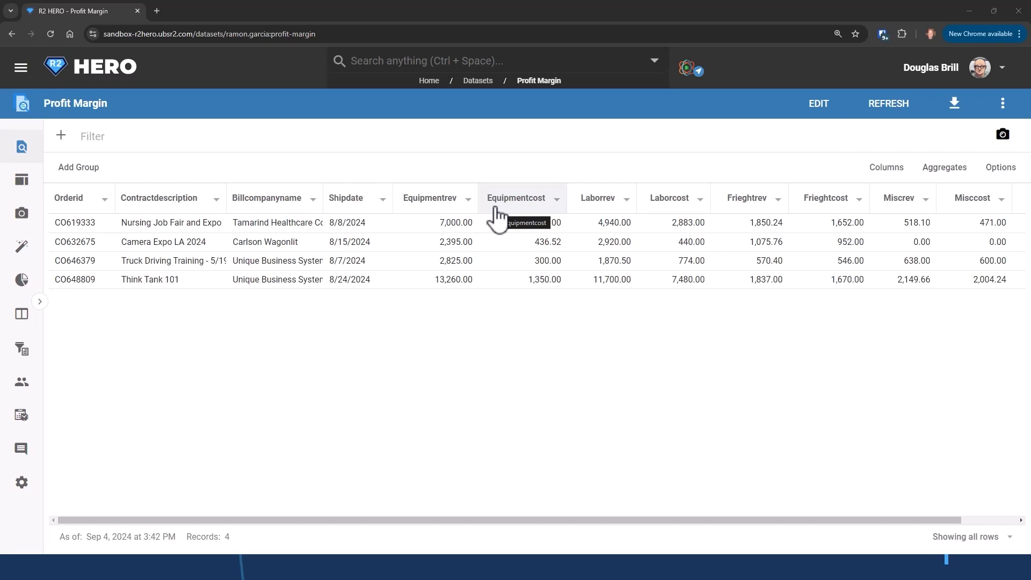
left_click(817, 106)
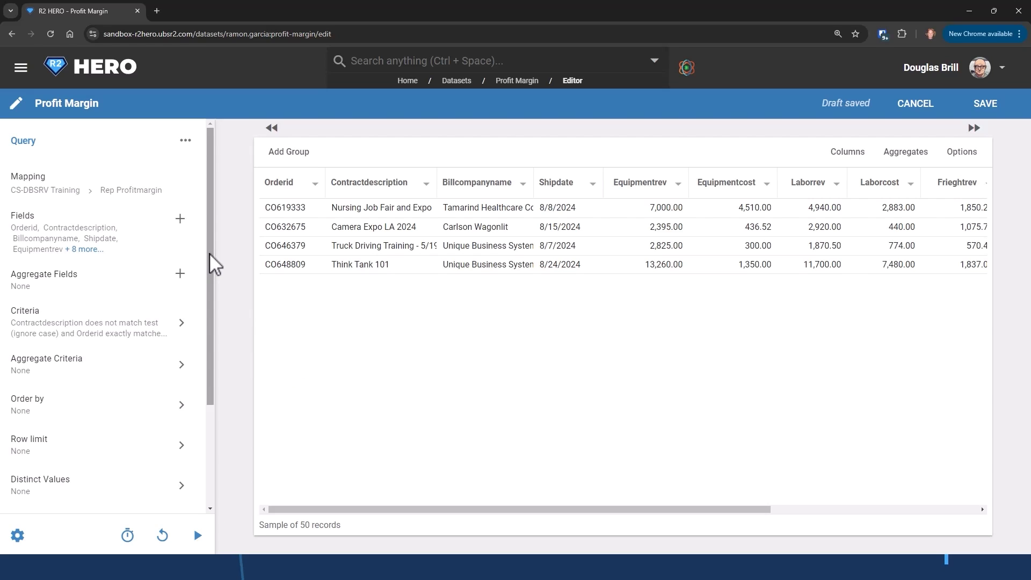
Add a Fields from another Dataset flow step that uses Forecast Summary as its source dataset.
scroll(209, 253, "down", 3)
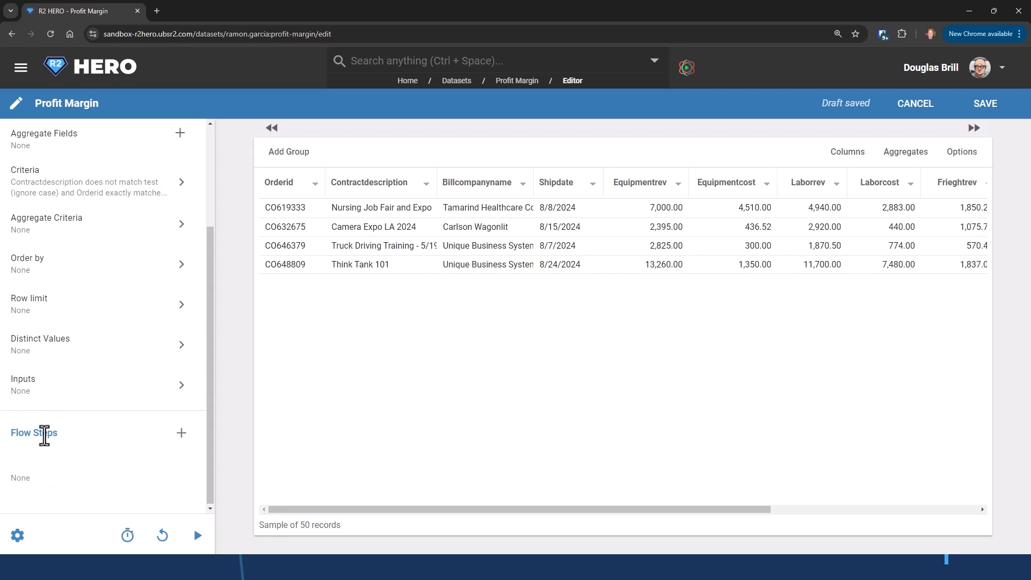
left_click(181, 433)
mouse_move(201, 432)
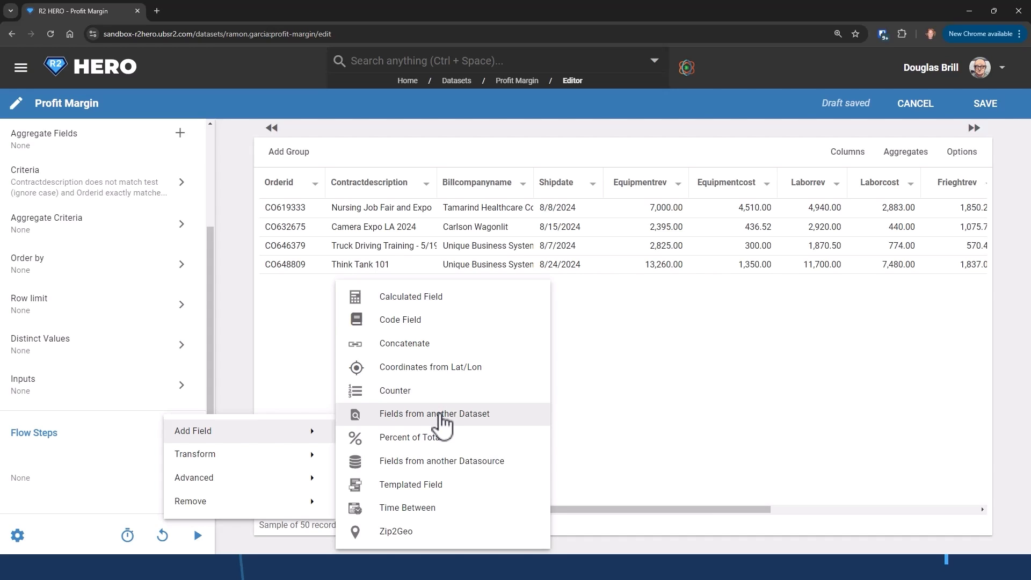
left_click(440, 415)
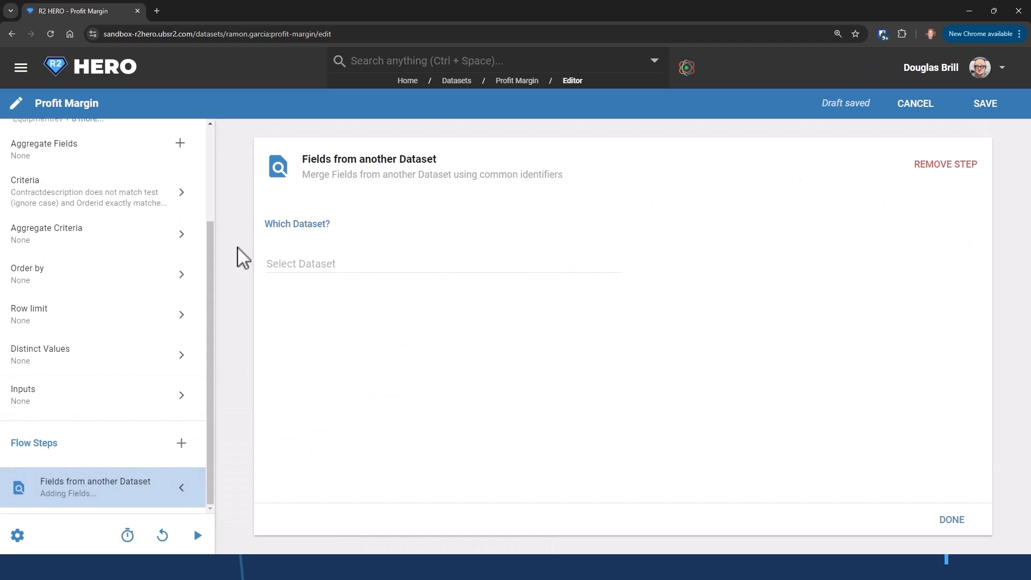
left_click(349, 267)
type("for")
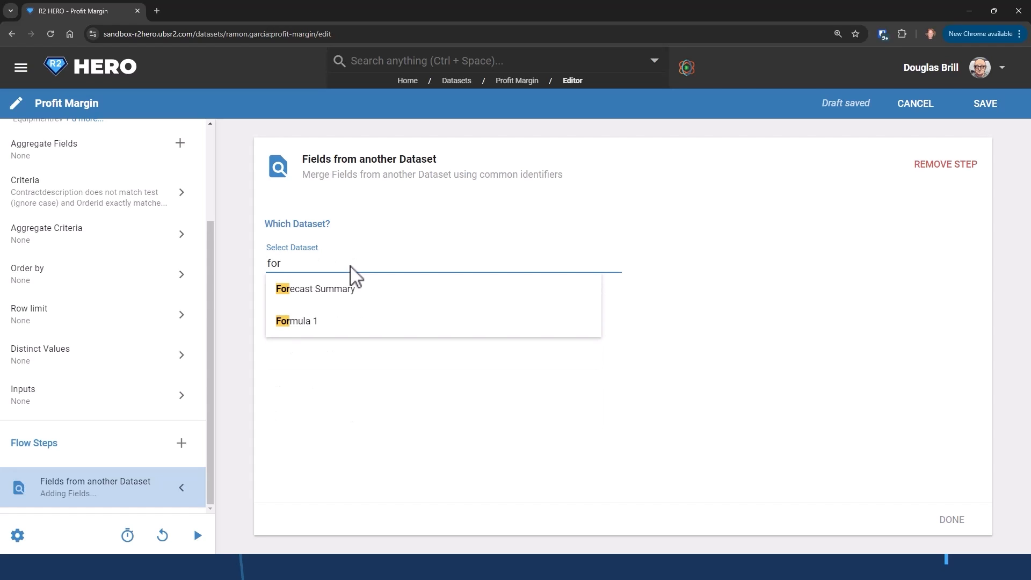
left_click(336, 290)
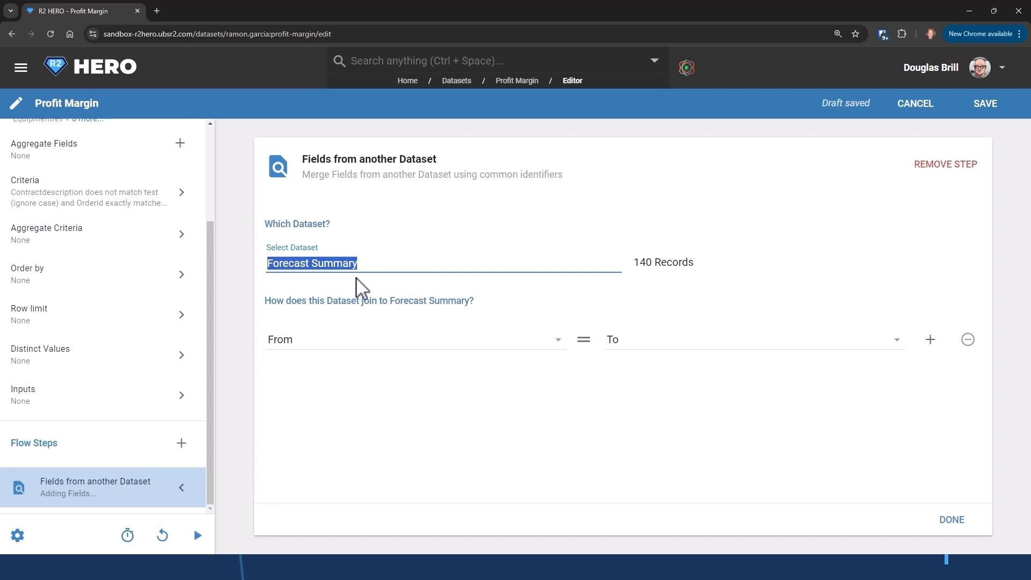
Join the two datasets by matching Orderid to the Order id field of Forecast Summary.
left_click(450, 344)
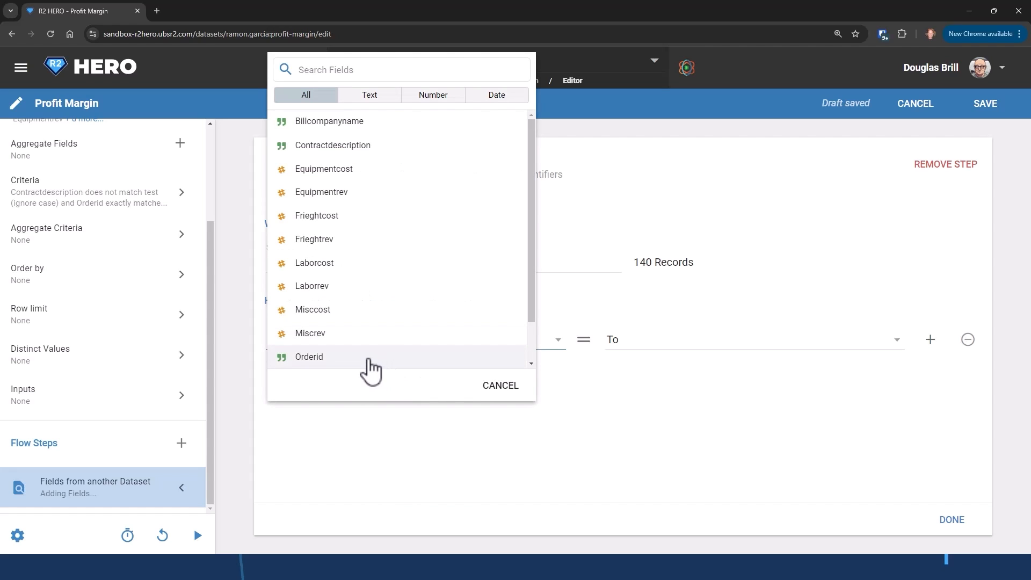
left_click(333, 357)
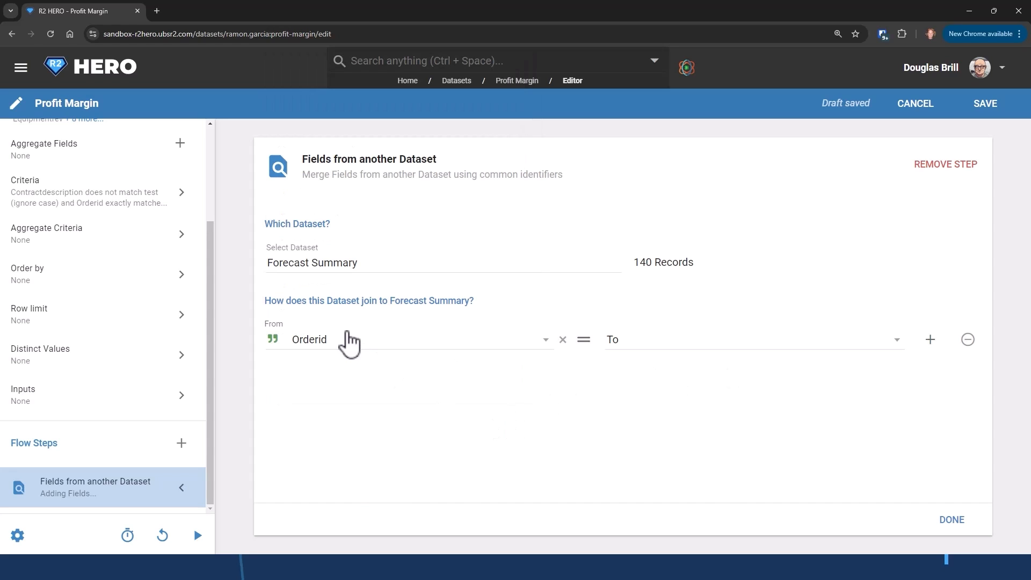
left_click(817, 349)
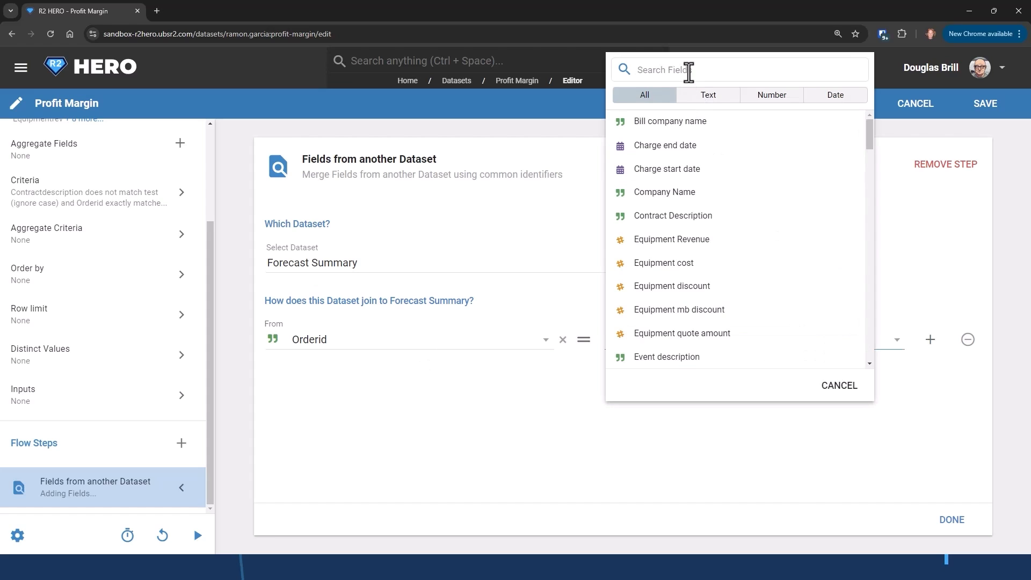
type("order")
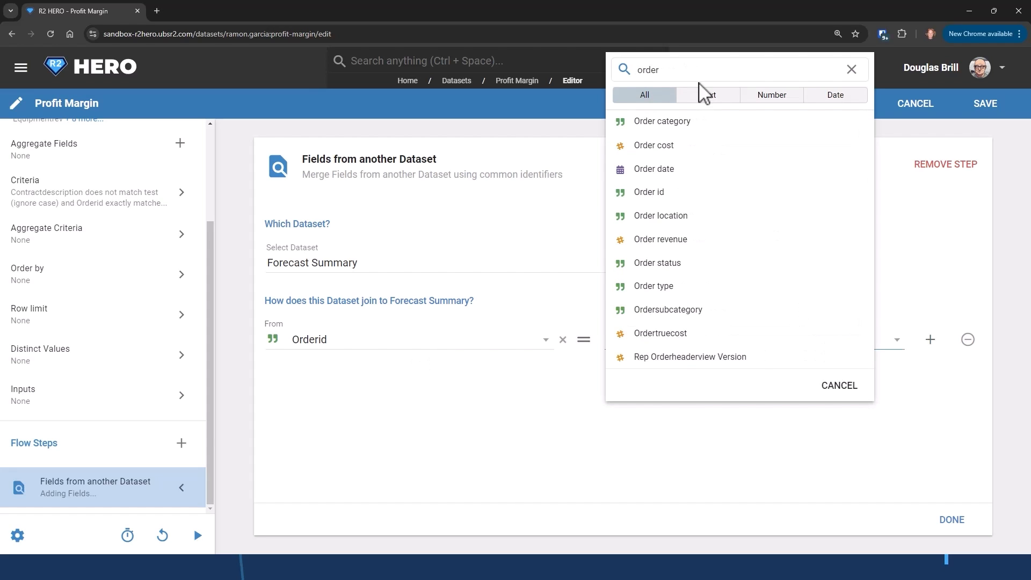
left_click(664, 194)
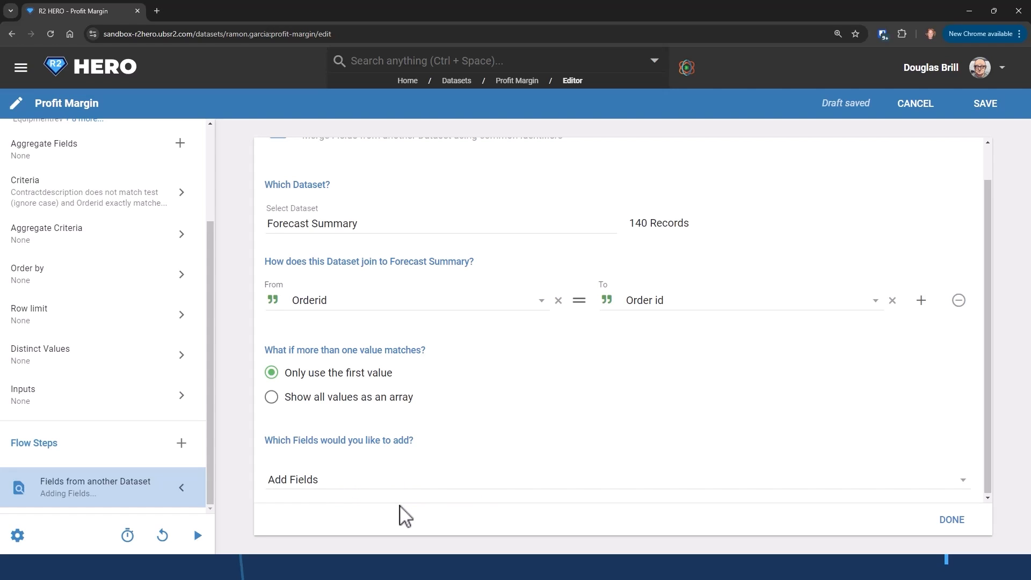
Choose Project description, Project manager and Salesperson as the fields to add, and complete the flow step.
left_click(348, 489)
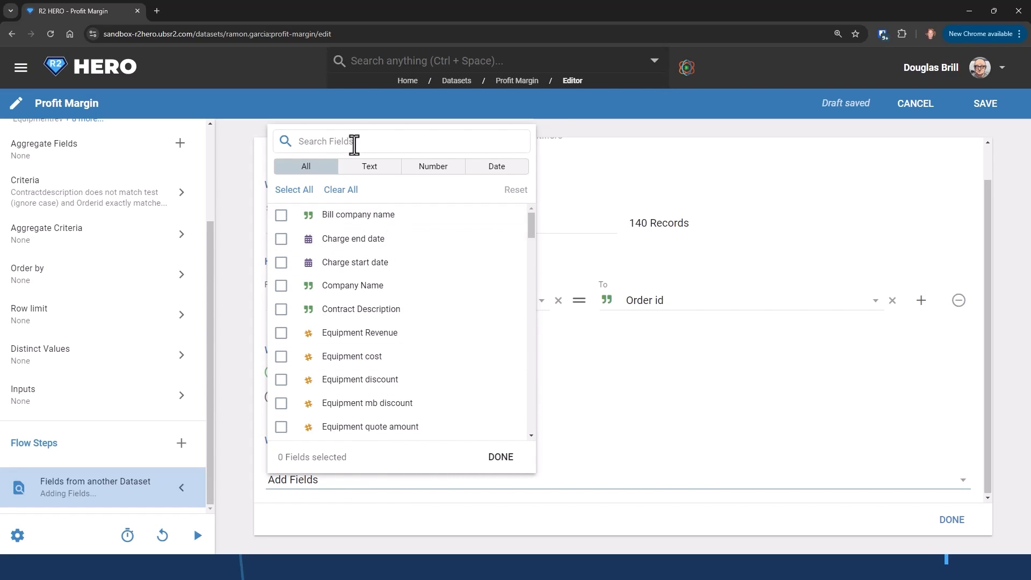
type("proj")
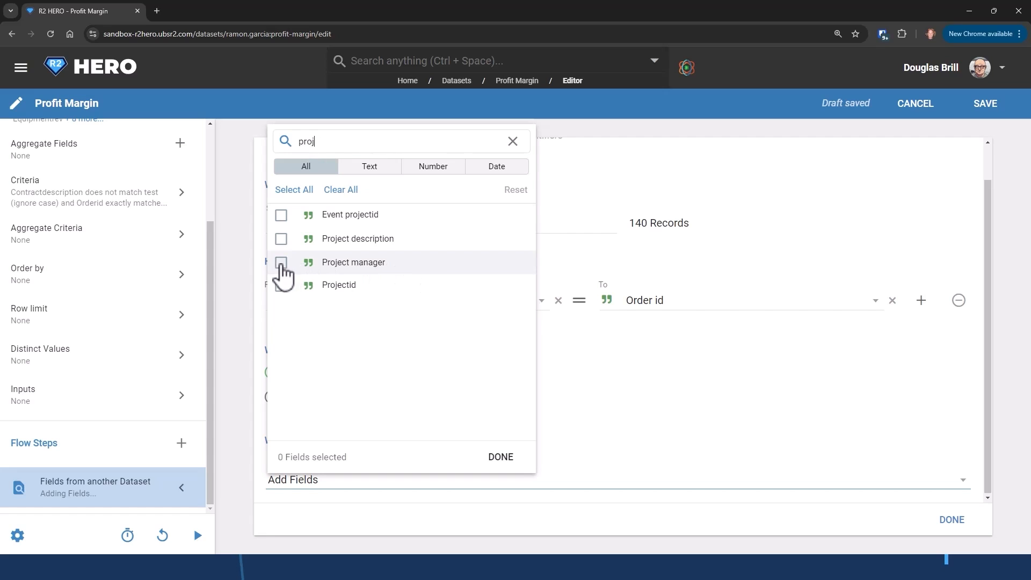
left_click(281, 239)
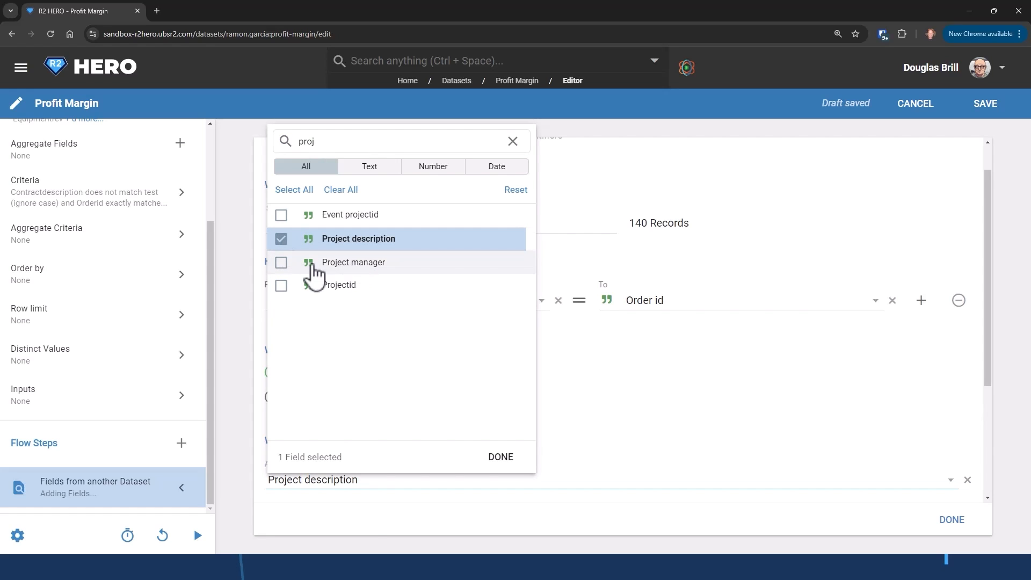
left_click(281, 263)
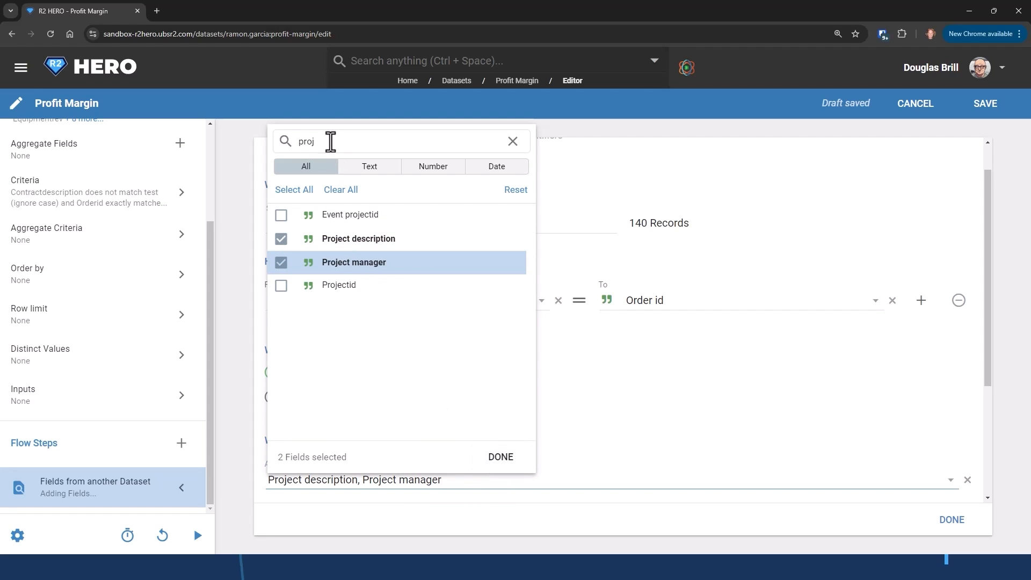
type("sale")
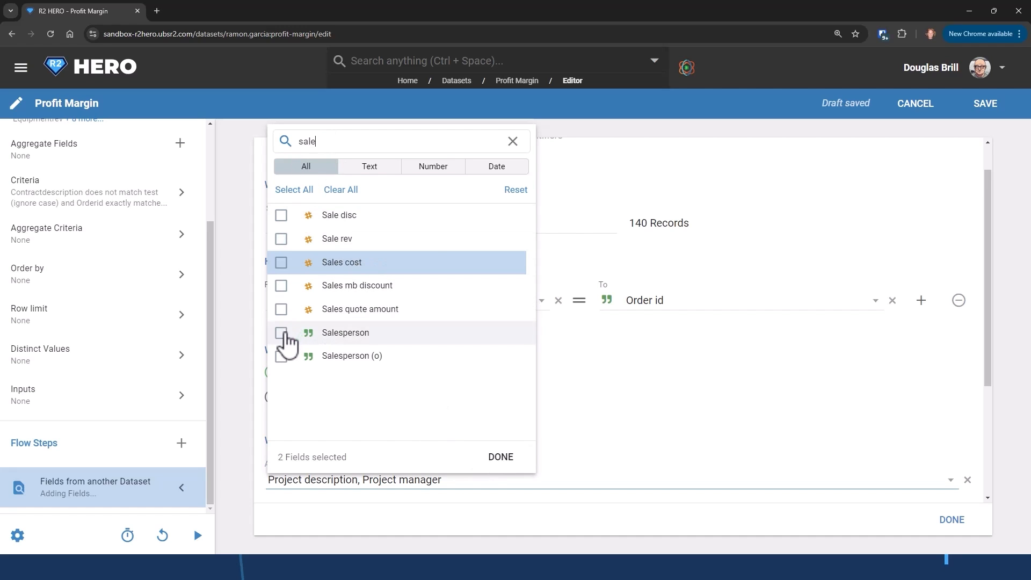
left_click(281, 333)
left_click(500, 457)
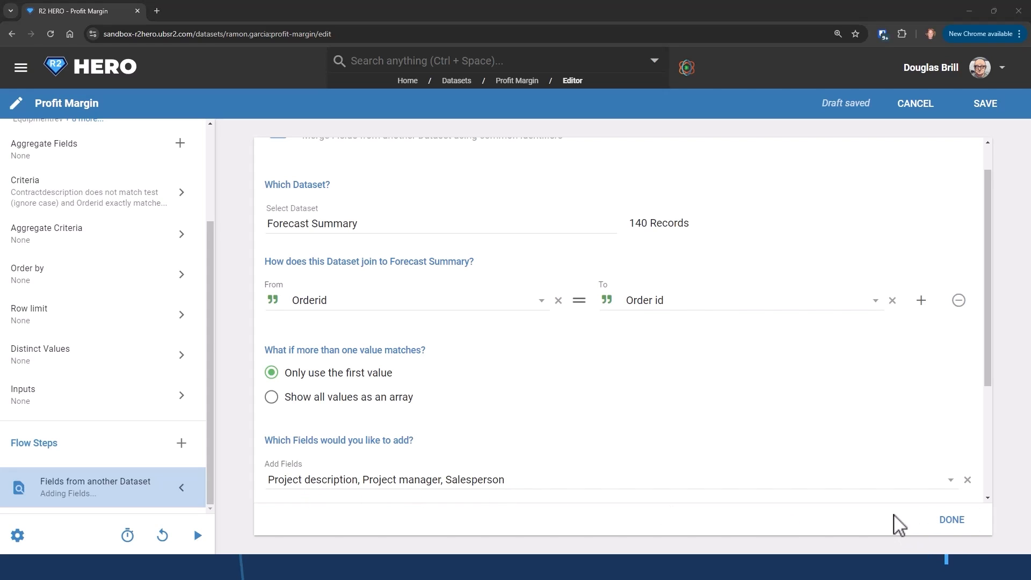
left_click(960, 532)
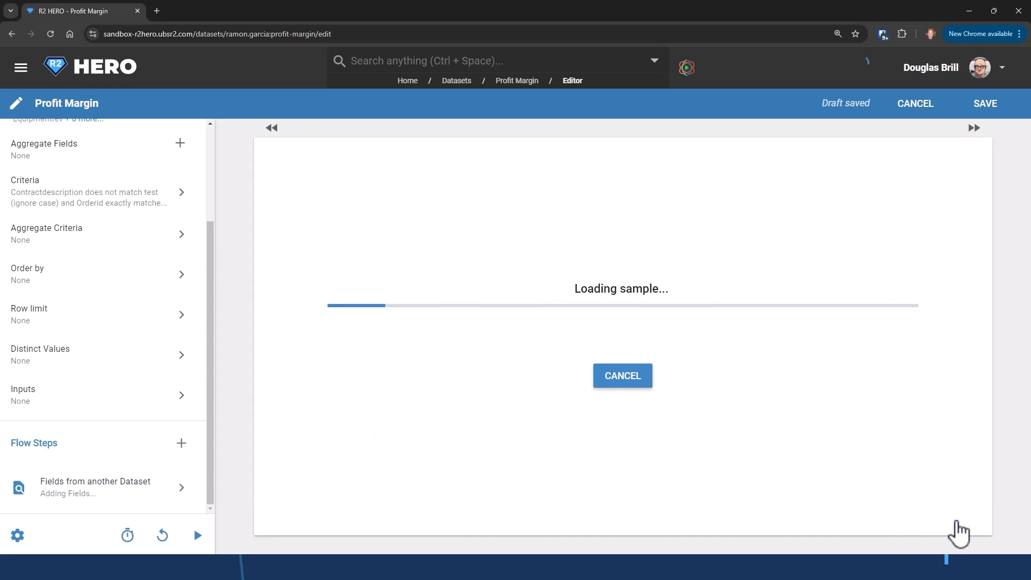
Move the Project description column after Contractdescription, and the Project manager and Salesperson columns between Billcompanyname and Shipdate.
left_click_drag(624, 509, 965, 518)
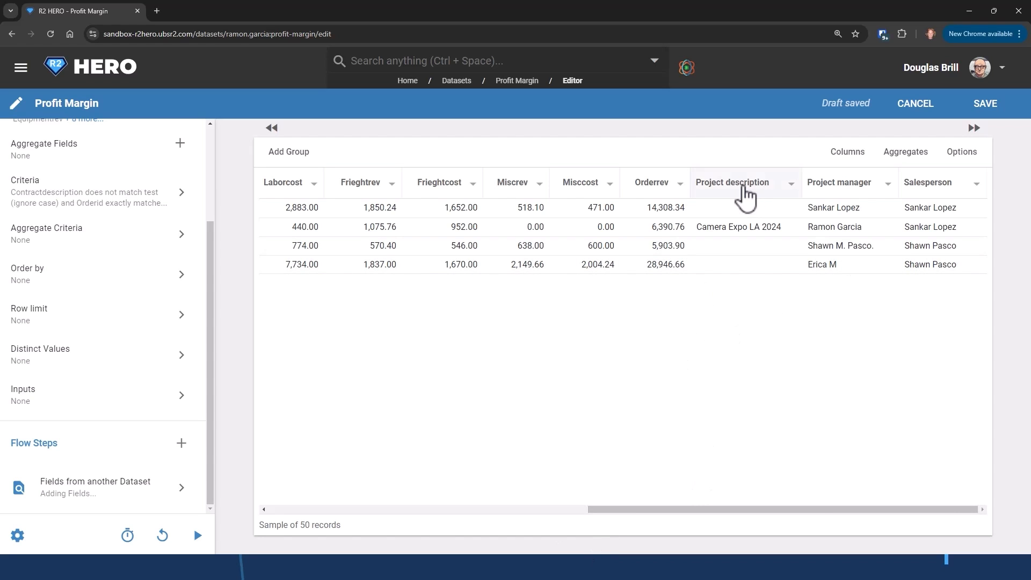
left_click_drag(744, 196, 475, 181)
left_click_drag(628, 513, 990, 516)
left_click_drag(854, 185, 704, 179)
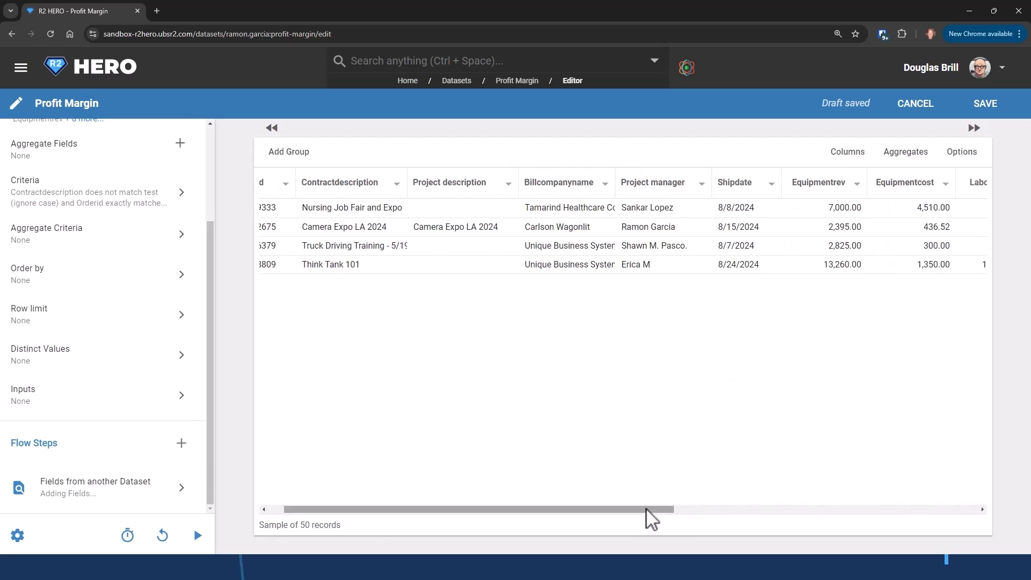
left_click_drag(647, 516, 967, 525)
left_click_drag(930, 193, 354, 177)
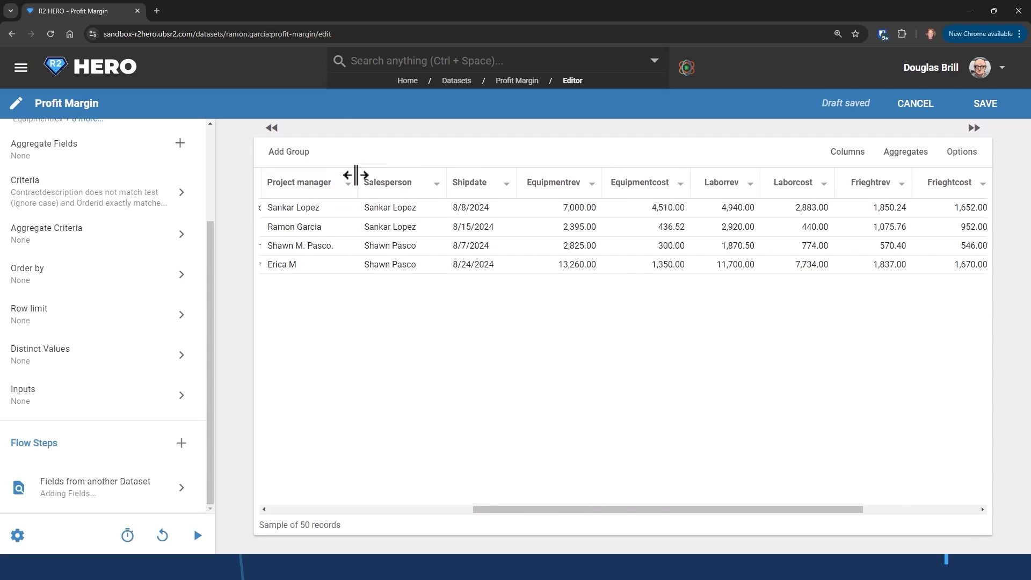
left_click_drag(684, 512, 479, 510)
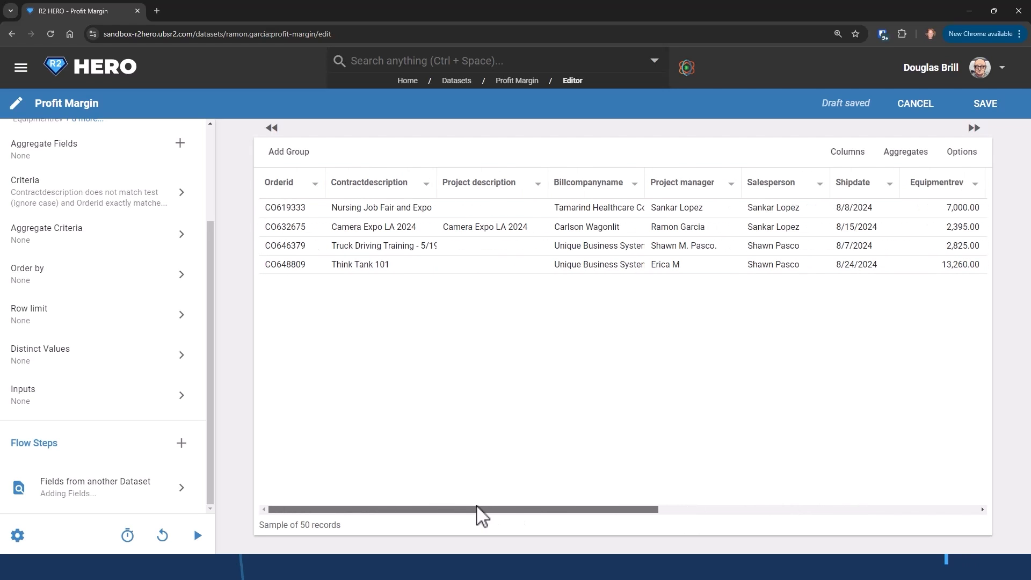
Review the join and the added fields in the Fields from another Dataset step, and close it.
left_click(87, 483)
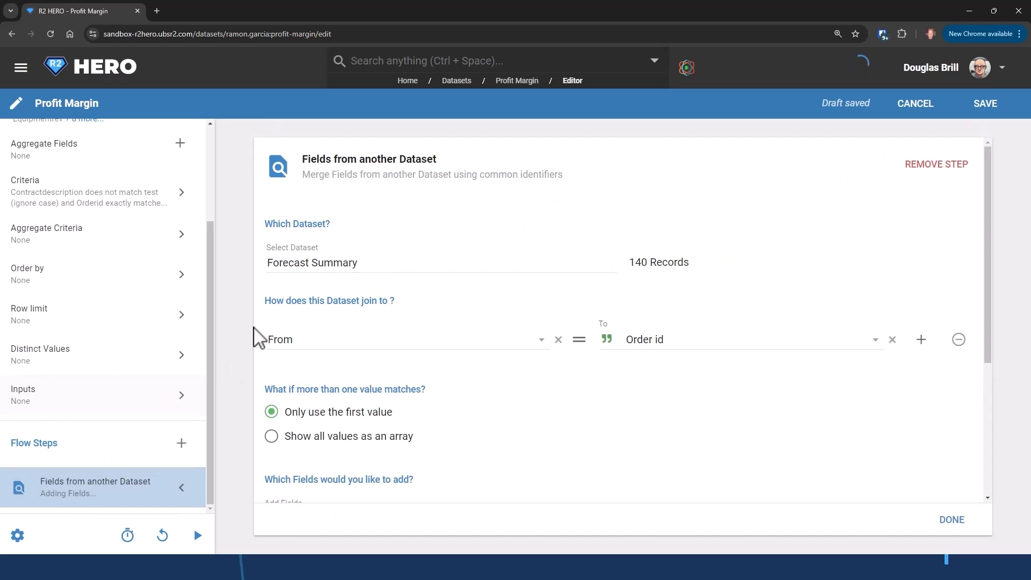
scroll(416, 421, "down", 2)
scroll(416, 421, "down", 2)
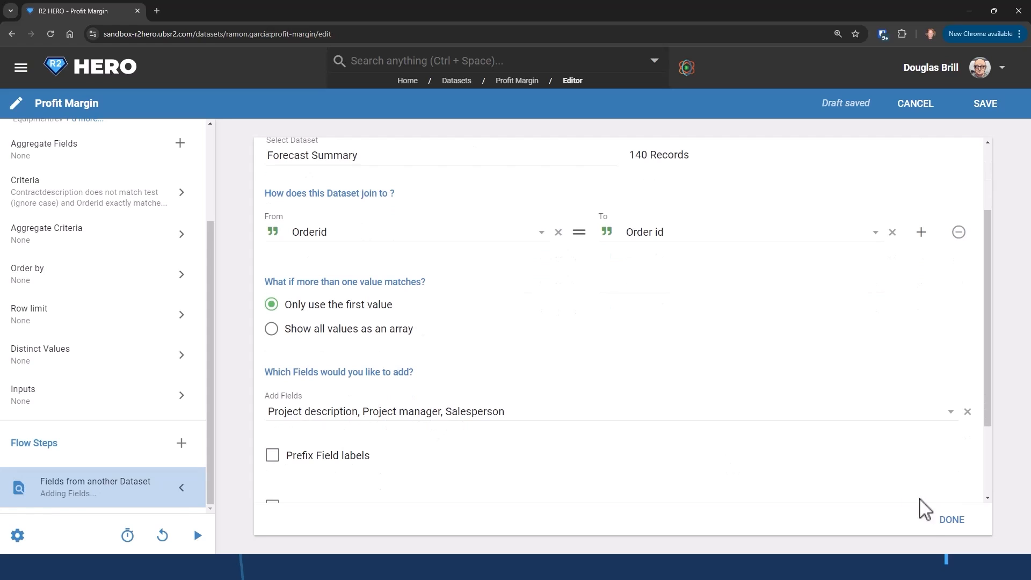
left_click(948, 520)
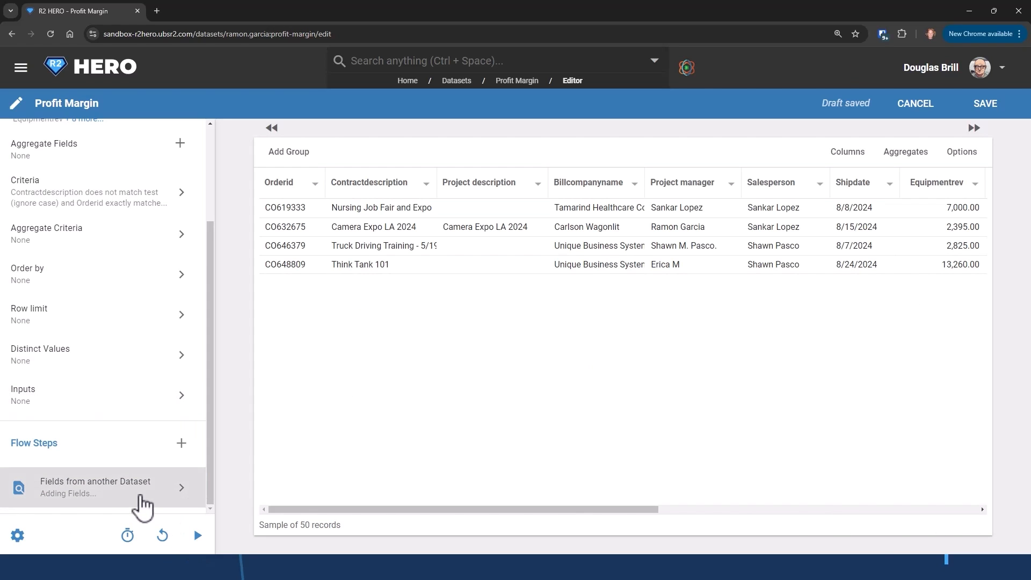
right_click(184, 470)
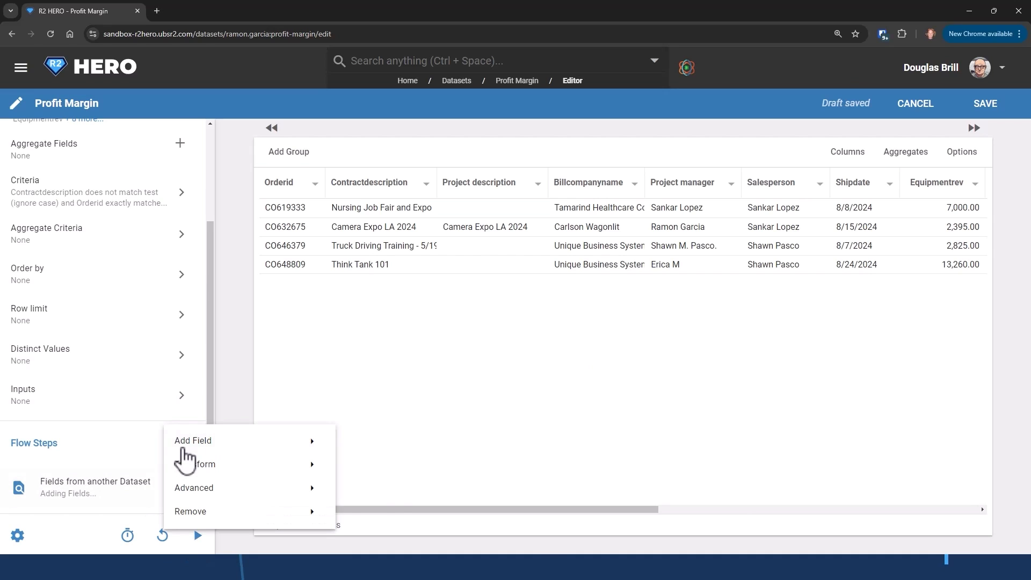
mouse_move(220, 446)
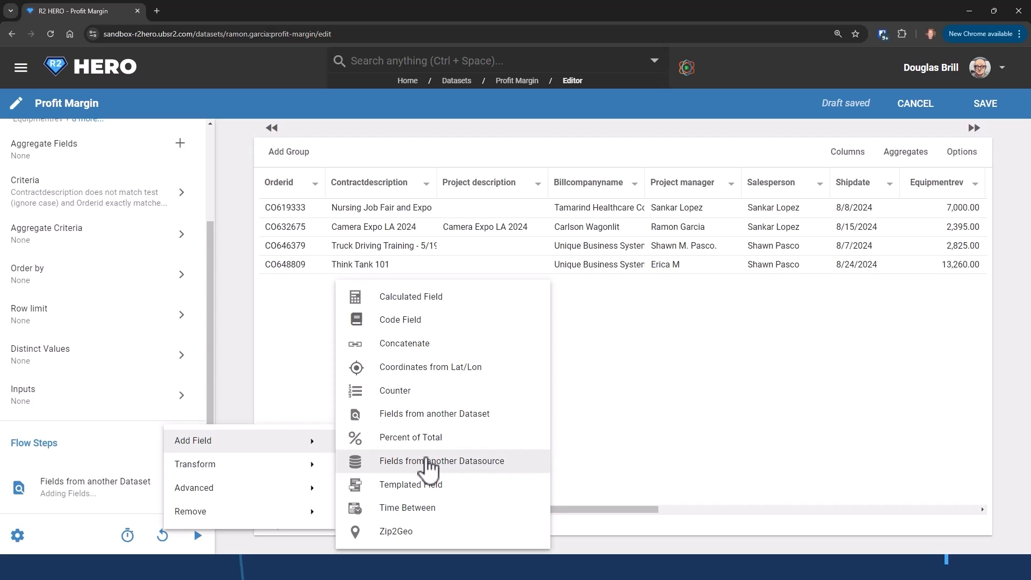
left_click(213, 399)
Add a Calculated Field flow step labelled "Equip Profit".
left_click_drag(388, 511, 701, 510)
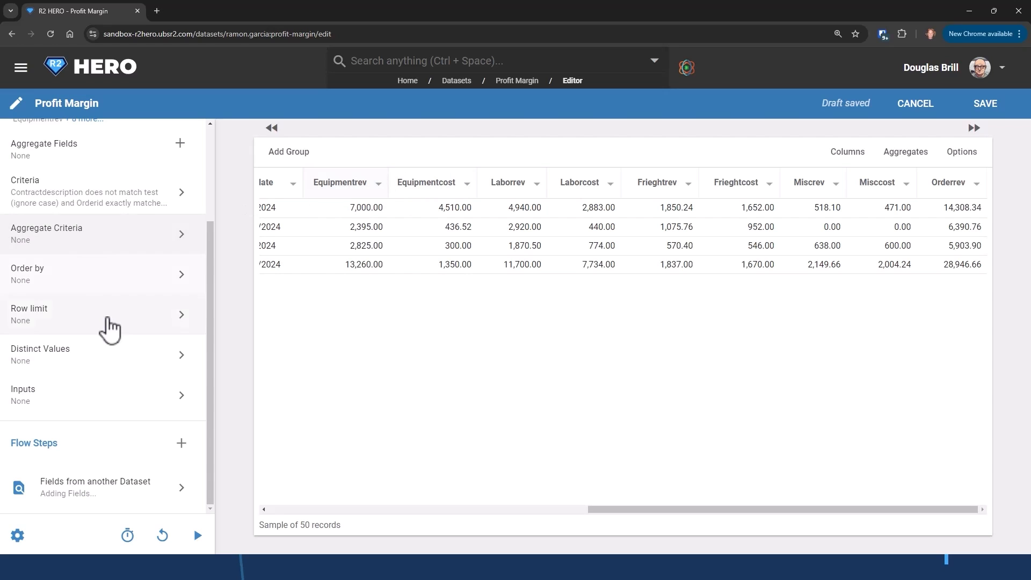
left_click(182, 444)
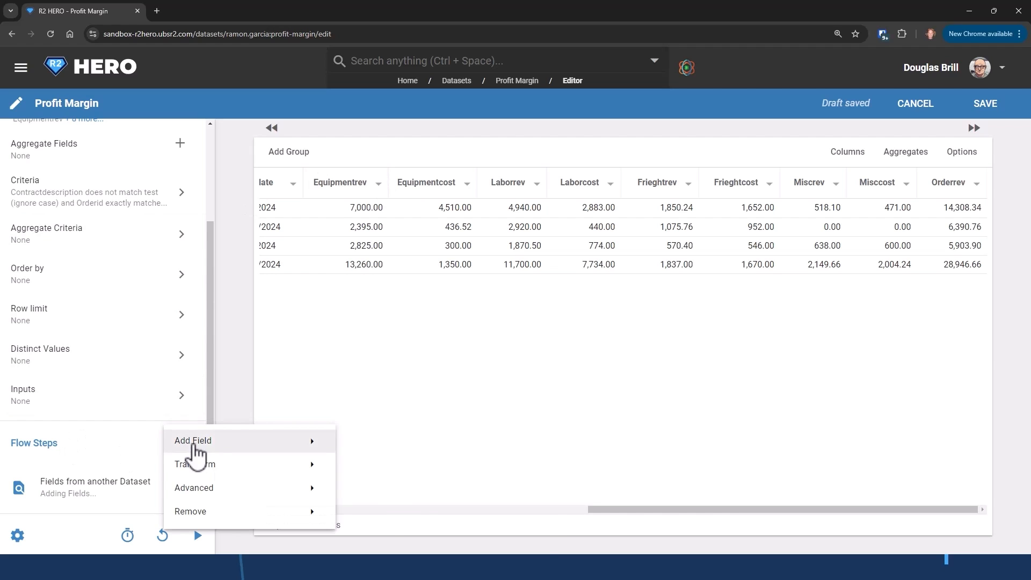
mouse_move(196, 452)
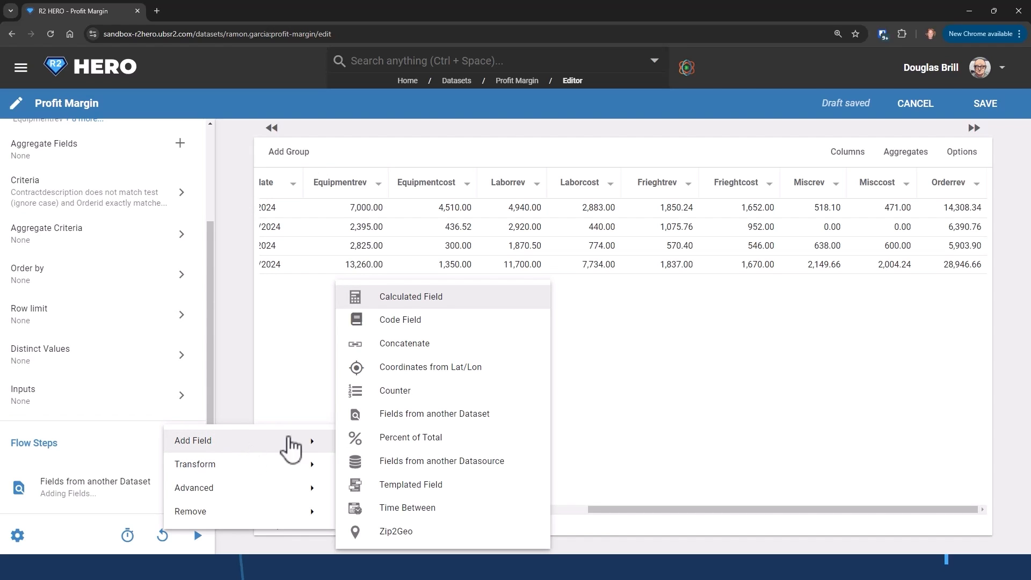
left_click(428, 301)
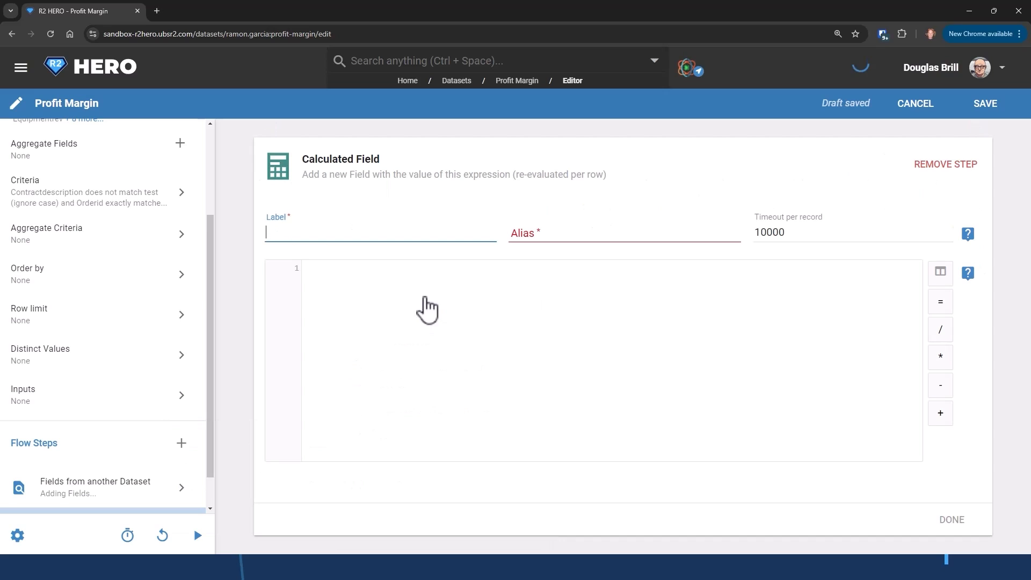
type("Equip Profit")
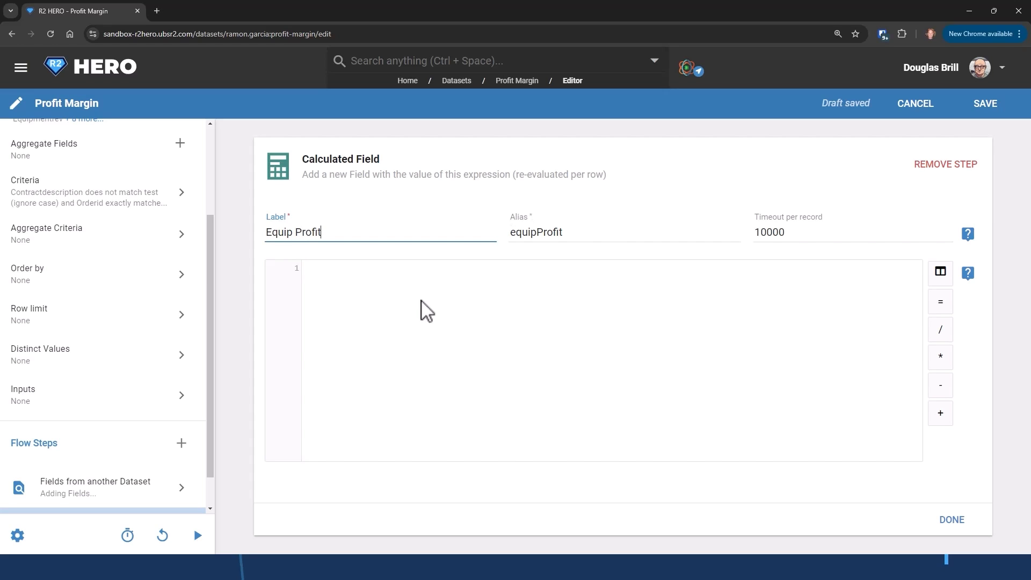
Define Equip Profit as Equipmentrev minus Equipmentcost, complete the flow step, and move its column between Equipmentcost and Laborrev.
left_click(469, 298)
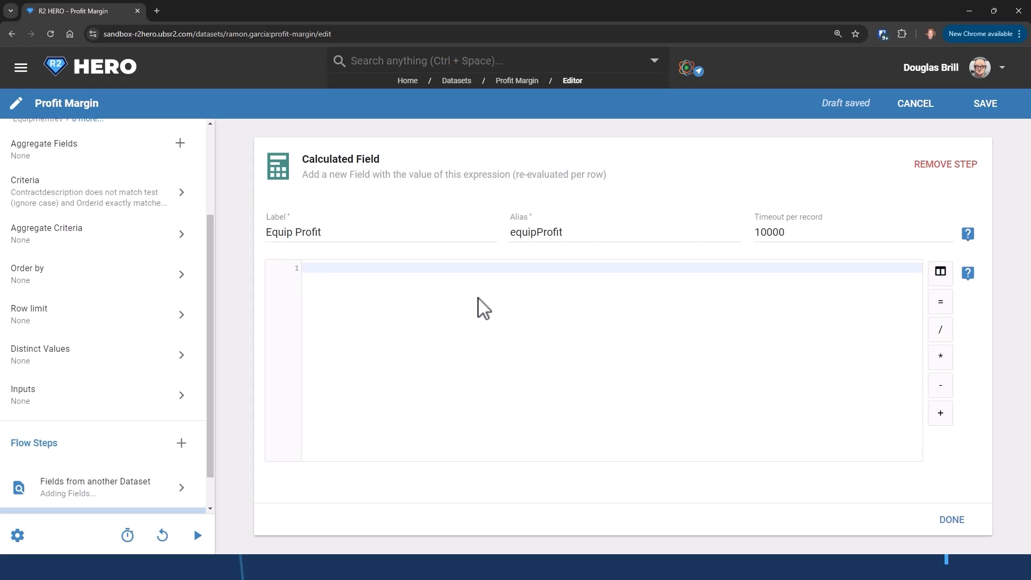
left_click(940, 272)
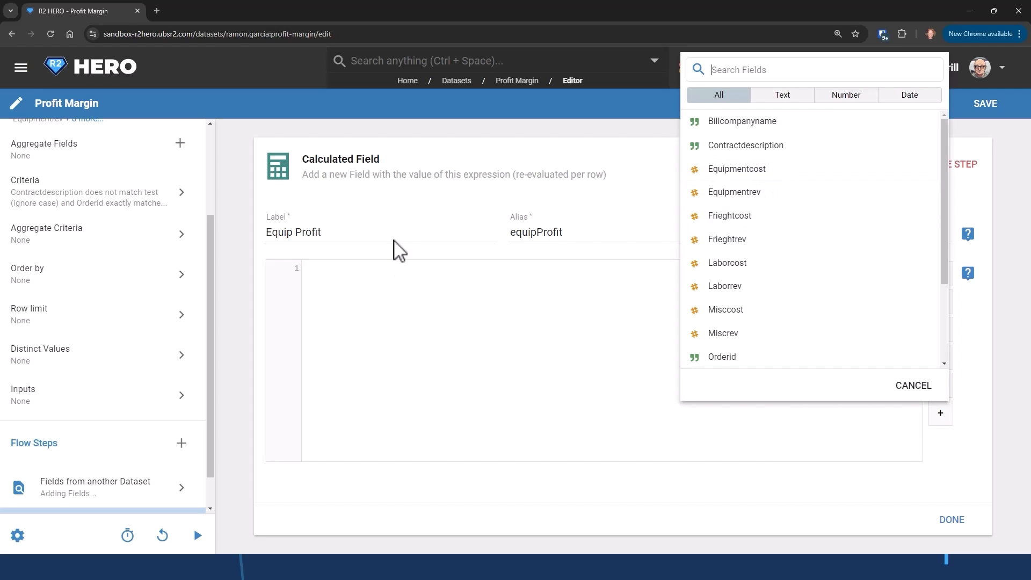
left_click(757, 203)
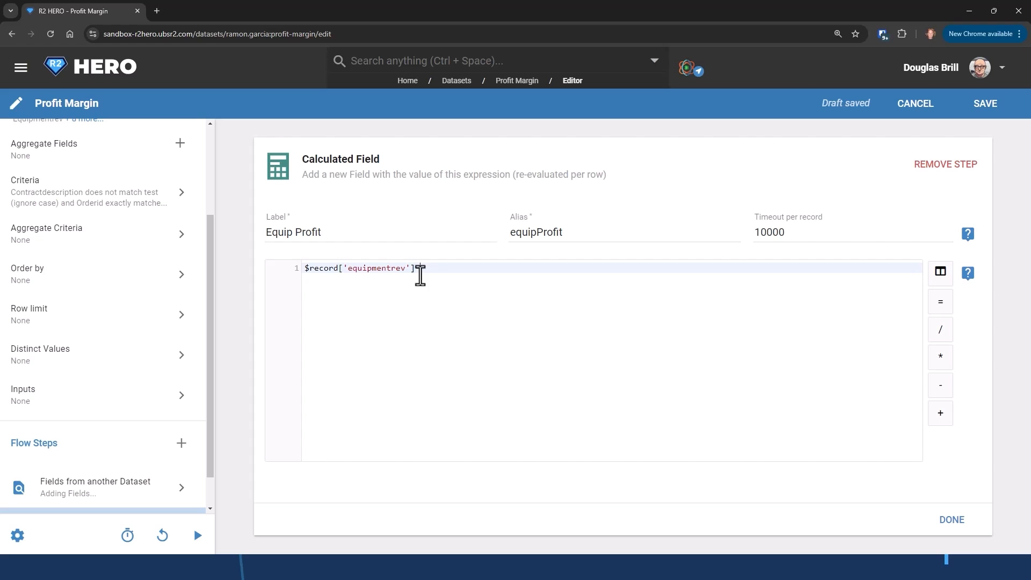
left_click(940, 272)
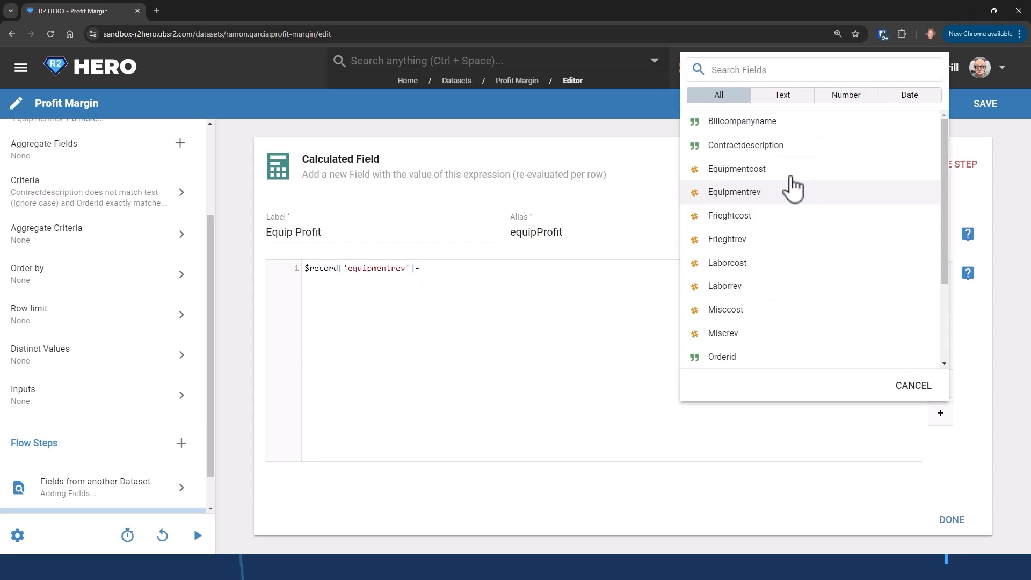
left_click(756, 171)
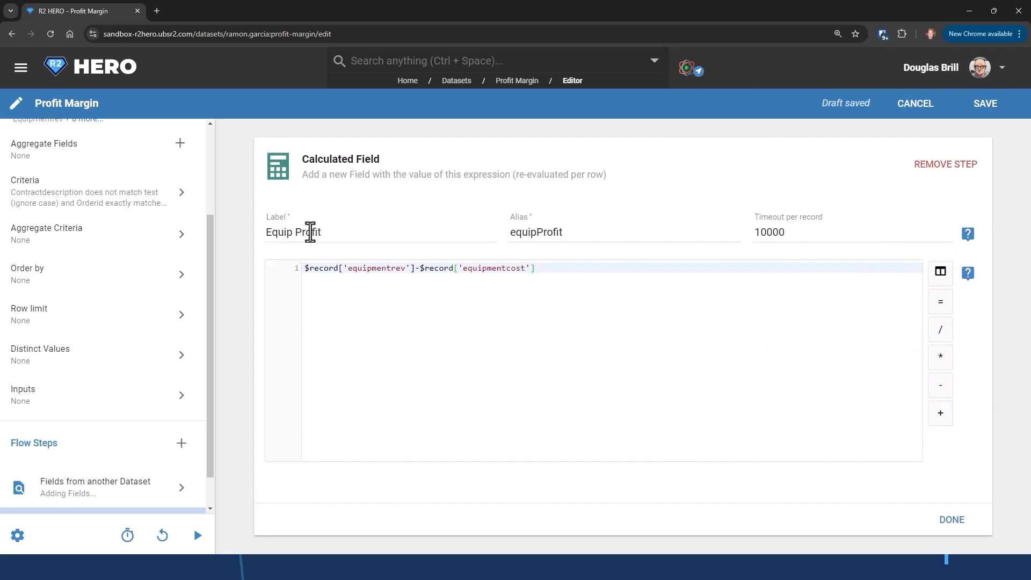
left_click(958, 520)
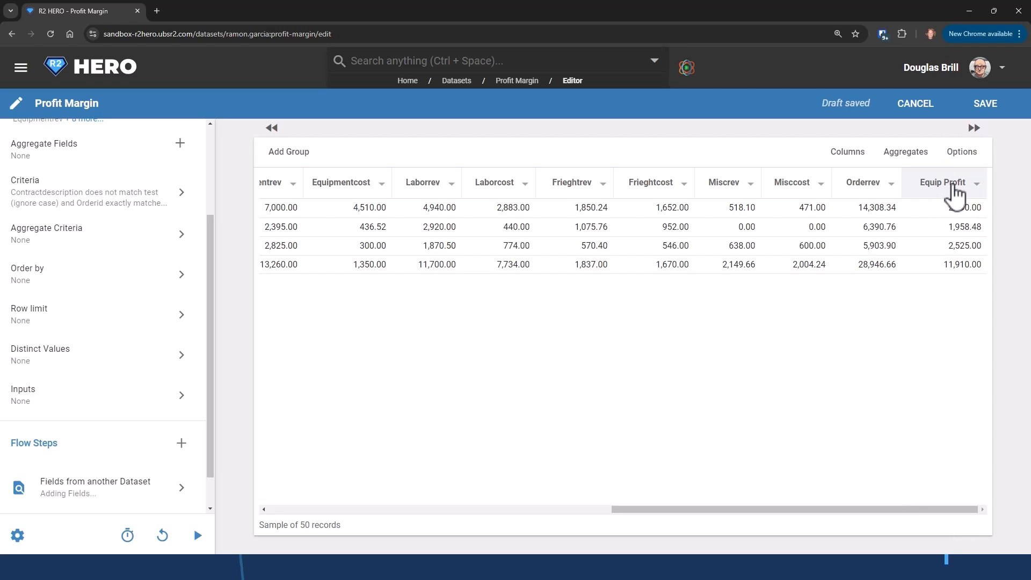
left_click_drag(956, 193, 392, 181)
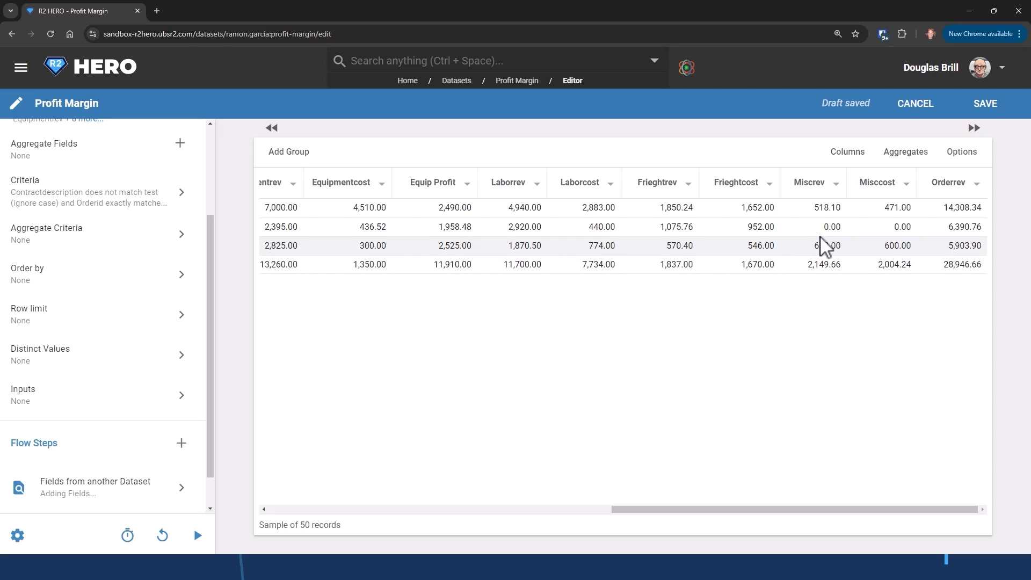
Add another Calculated Field flow step and label it "Labor Profit".
left_click(182, 443)
mouse_move(195, 446)
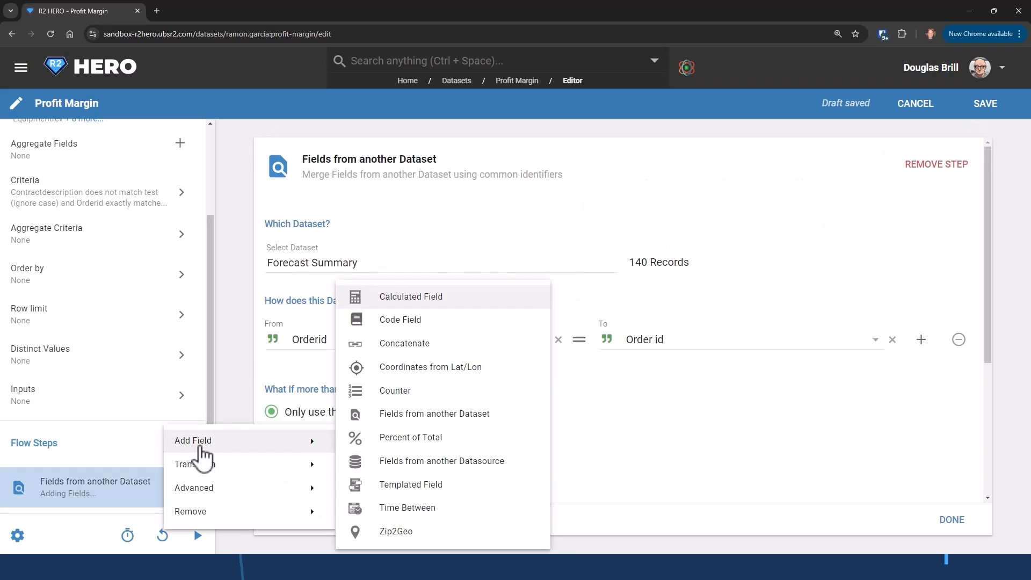
left_click(368, 297)
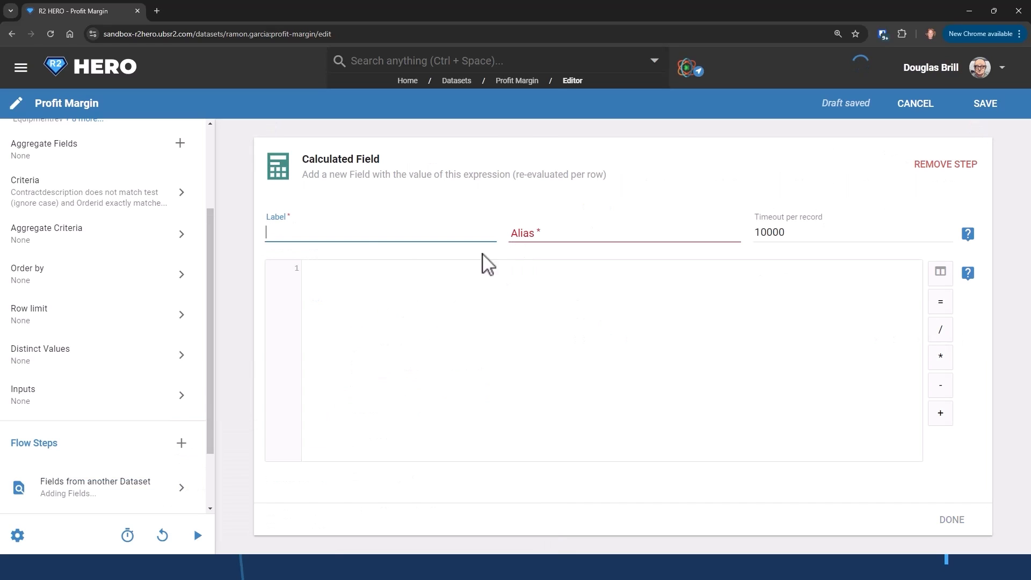
type("Labor Profit")
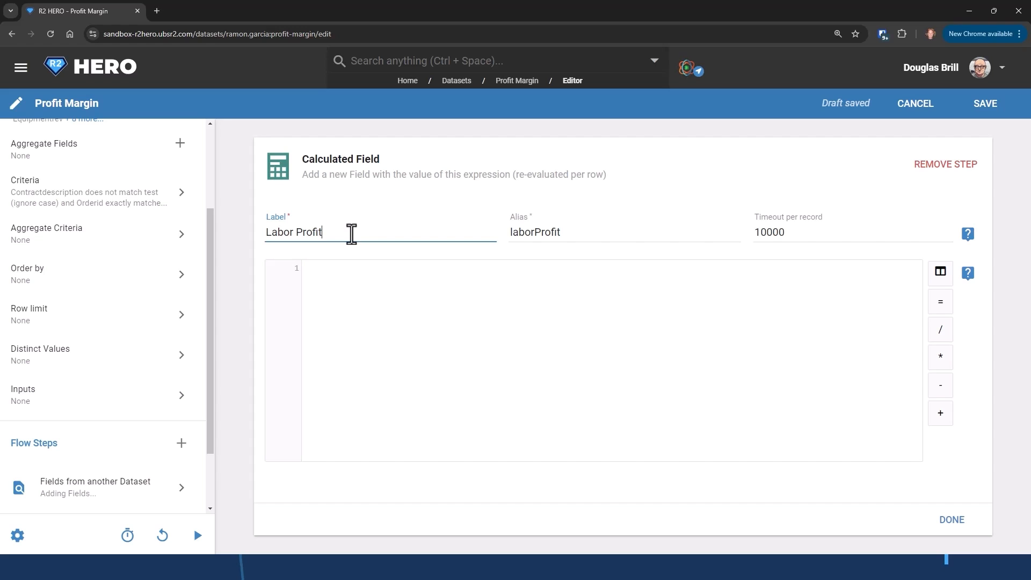
Define Labor Profit as Laborrev minus Laborcost and complete the flow step.
left_click(356, 275)
left_click(941, 275)
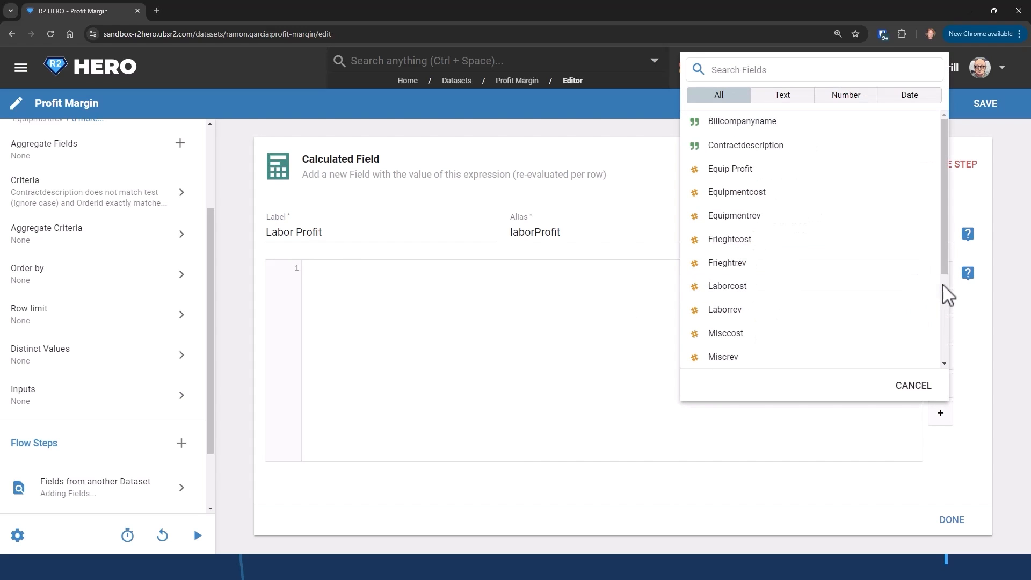
left_click(770, 311)
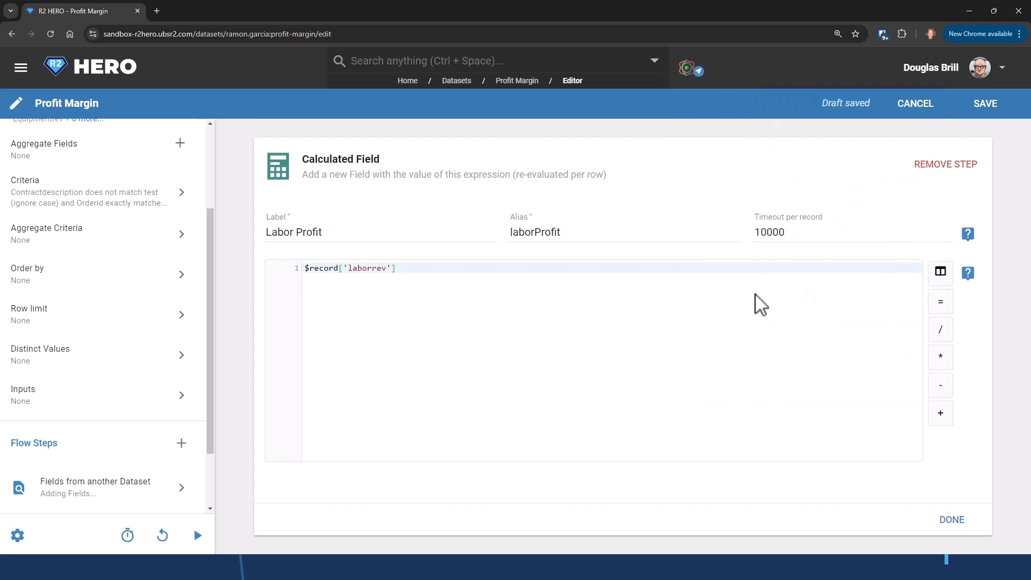
type("-")
left_click(941, 272)
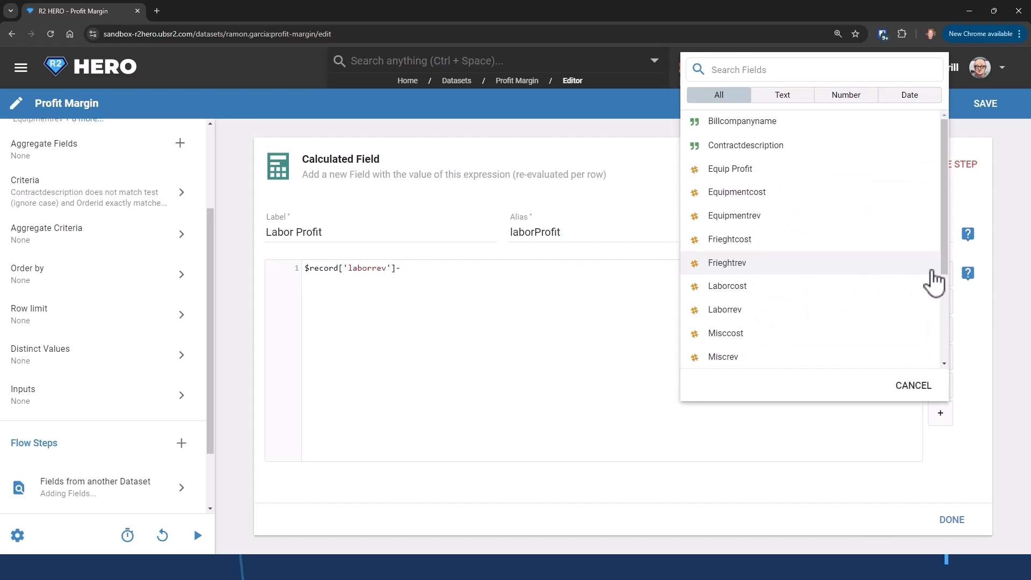
left_click(789, 291)
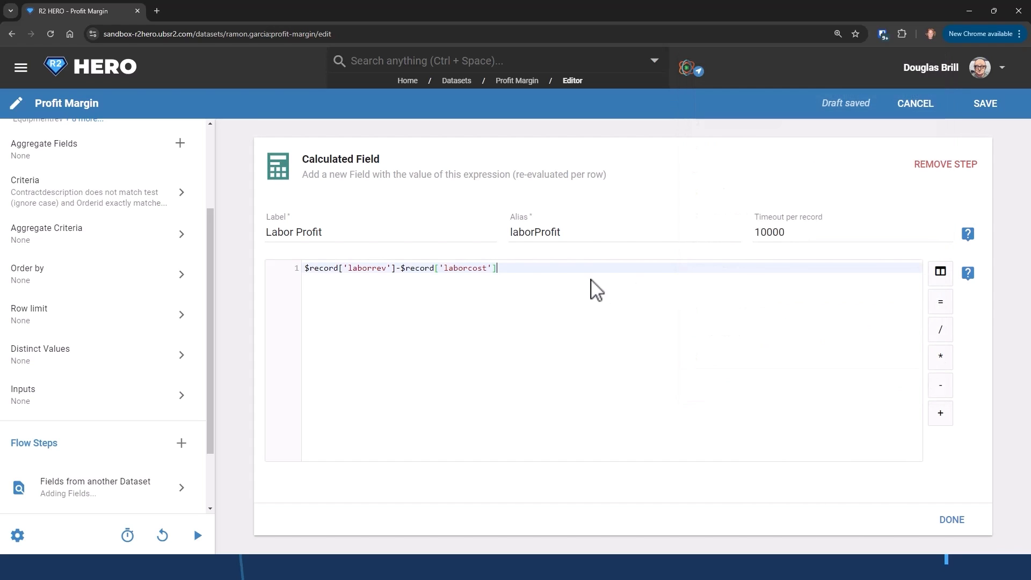
left_click(956, 522)
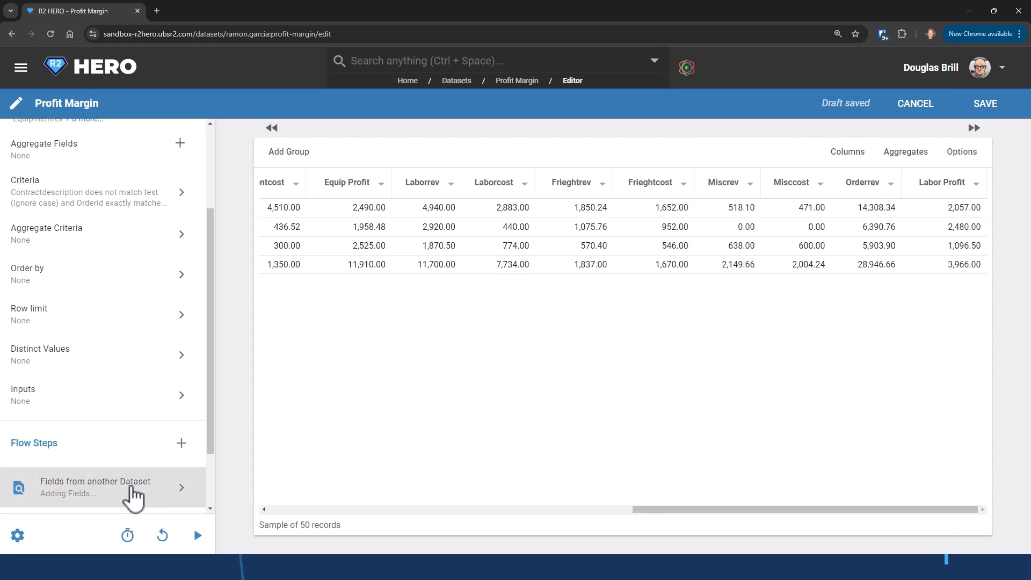
Add a Calculated Field flow step with the label "Freight Profit".
left_click(181, 442)
mouse_move(244, 446)
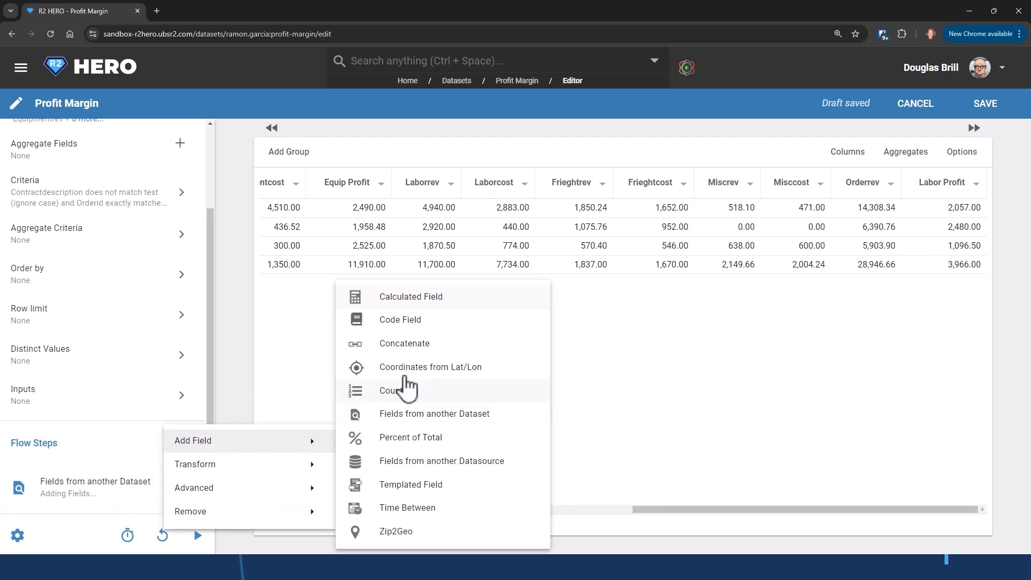
left_click(442, 302)
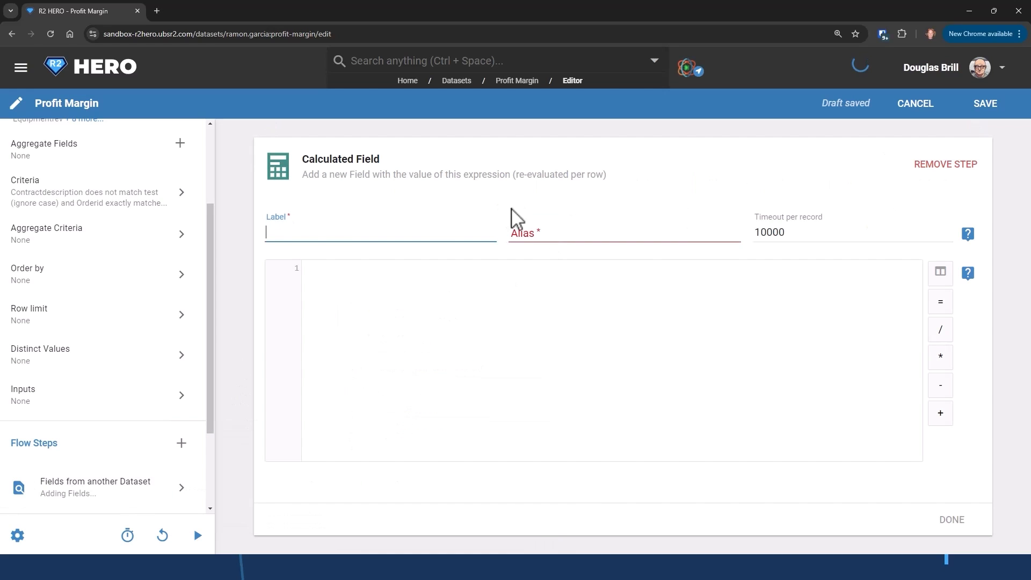
type("Freight Profit")
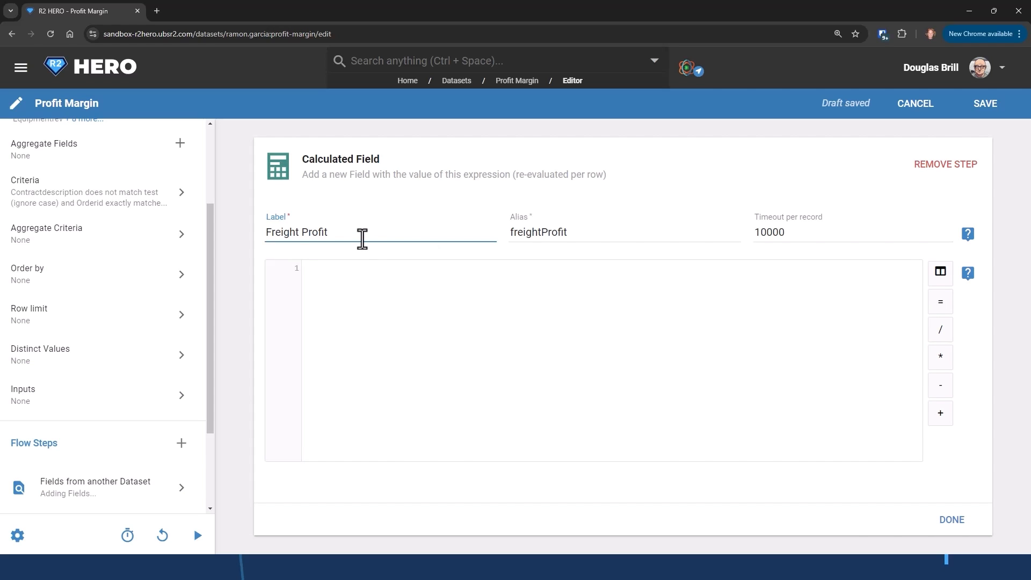
Define Freight Profit as Frieghtrev minus Frieghtcost and complete the flow step.
left_click(940, 272)
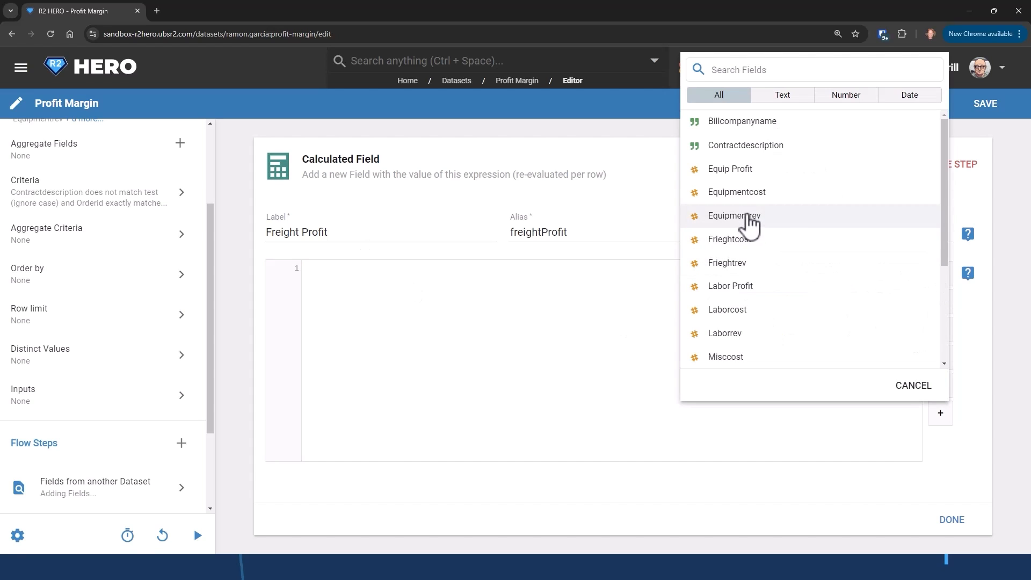
left_click(748, 264)
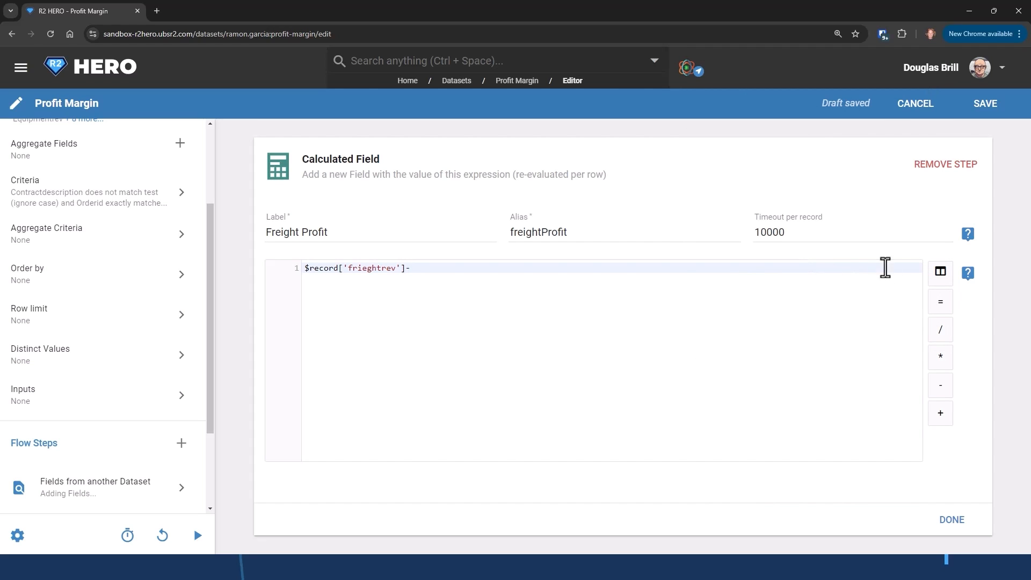
left_click(940, 275)
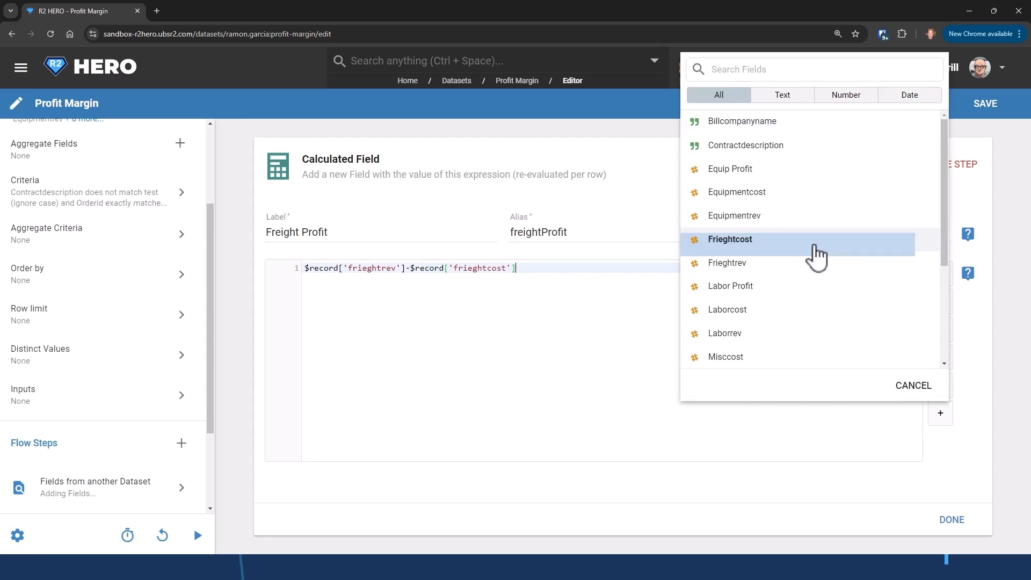
left_click(812, 241)
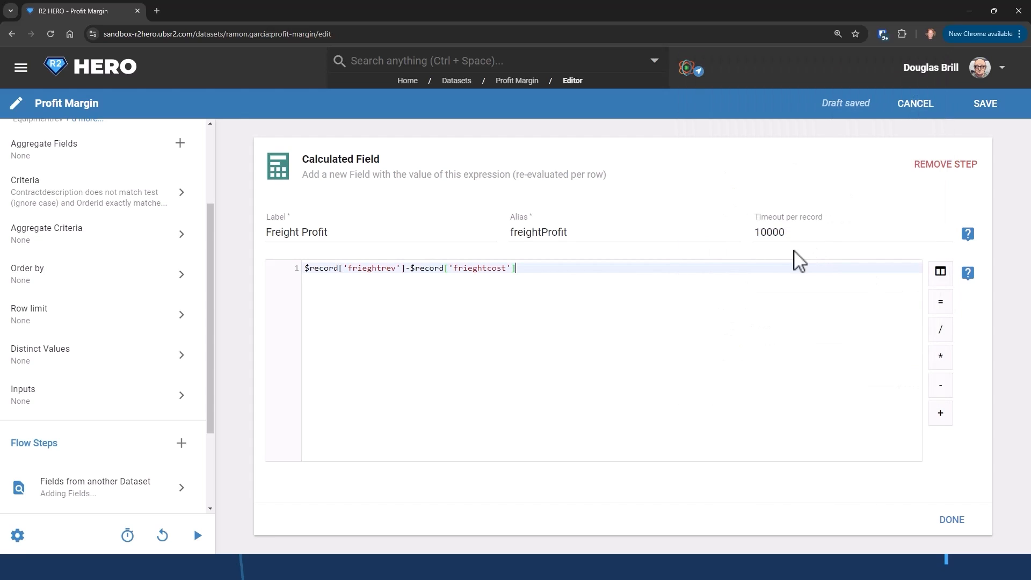
left_click(952, 519)
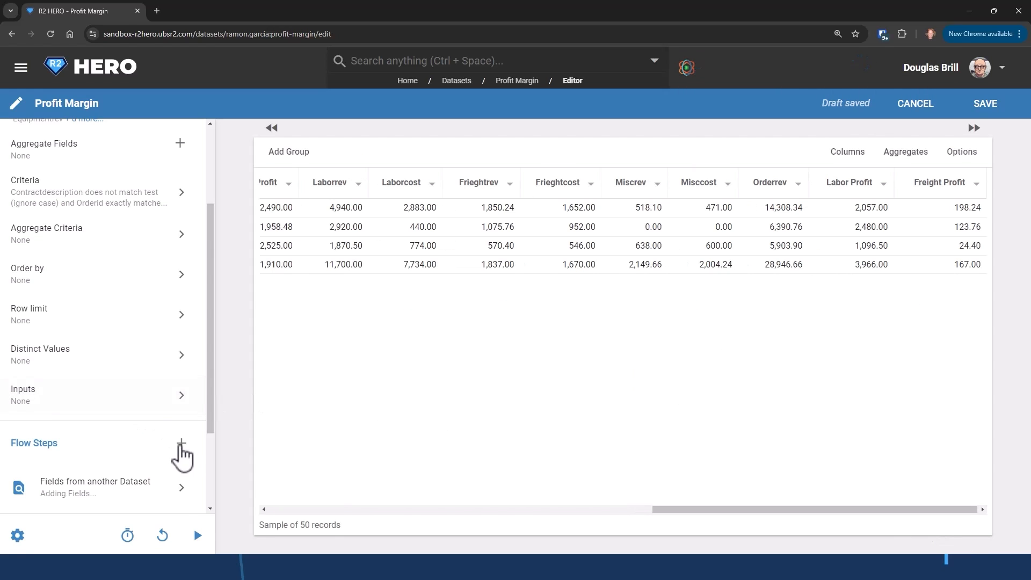
Add a further Calculated Field flow step and label it "Misc Profit".
left_click(181, 443)
mouse_move(246, 447)
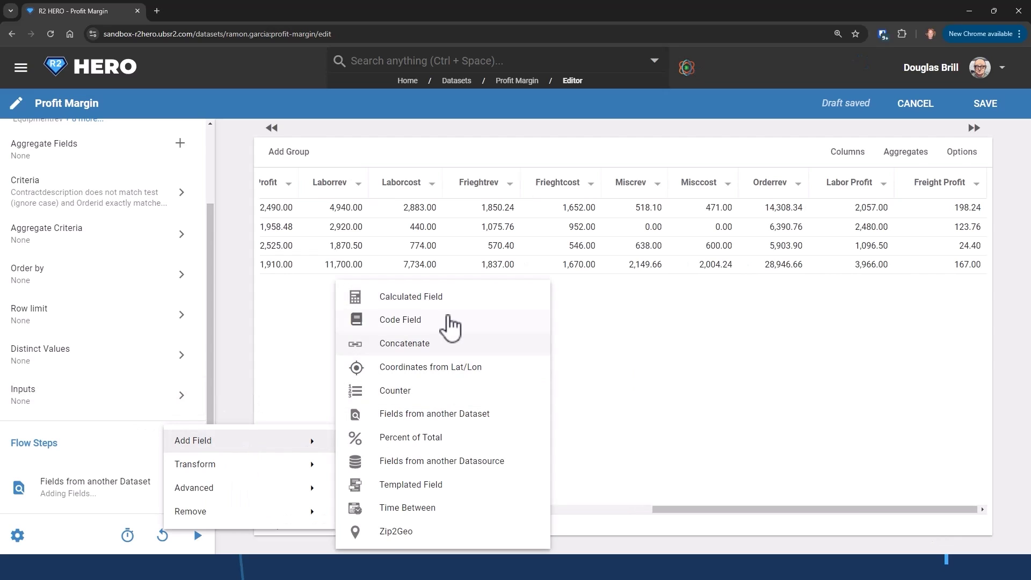
left_click(474, 297)
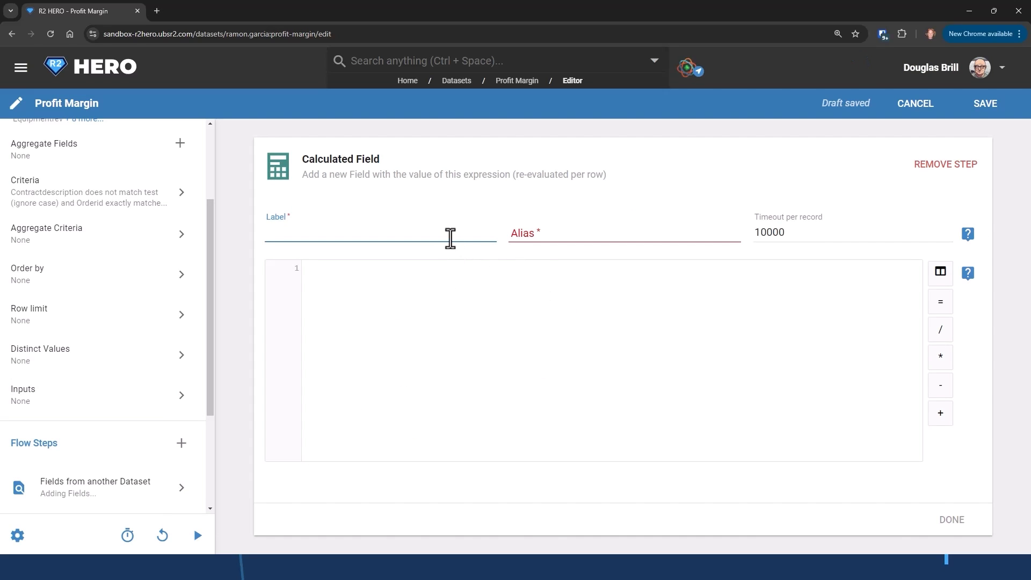
type("mi")
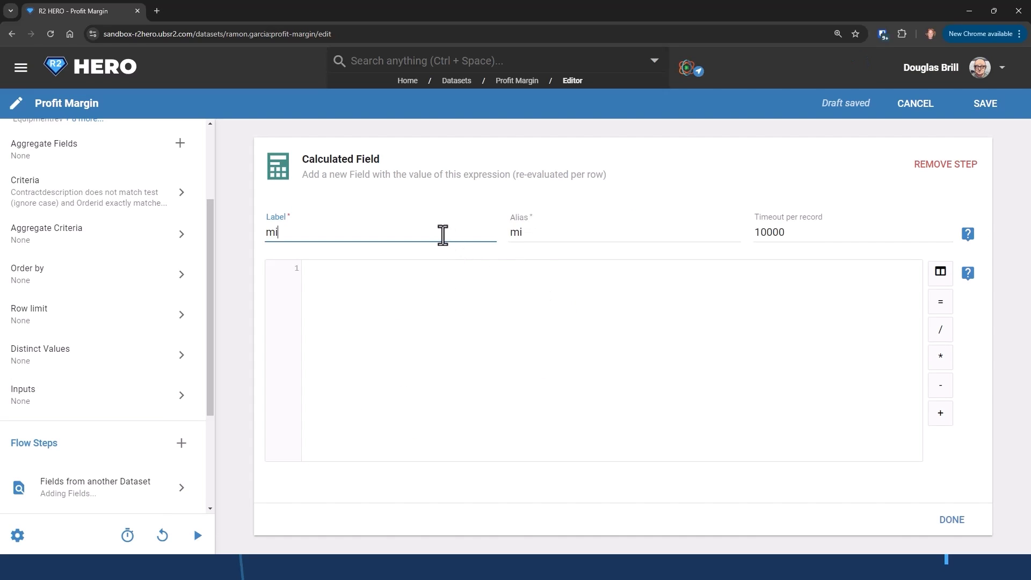
key("BackSpace")
type("Misc Profit")
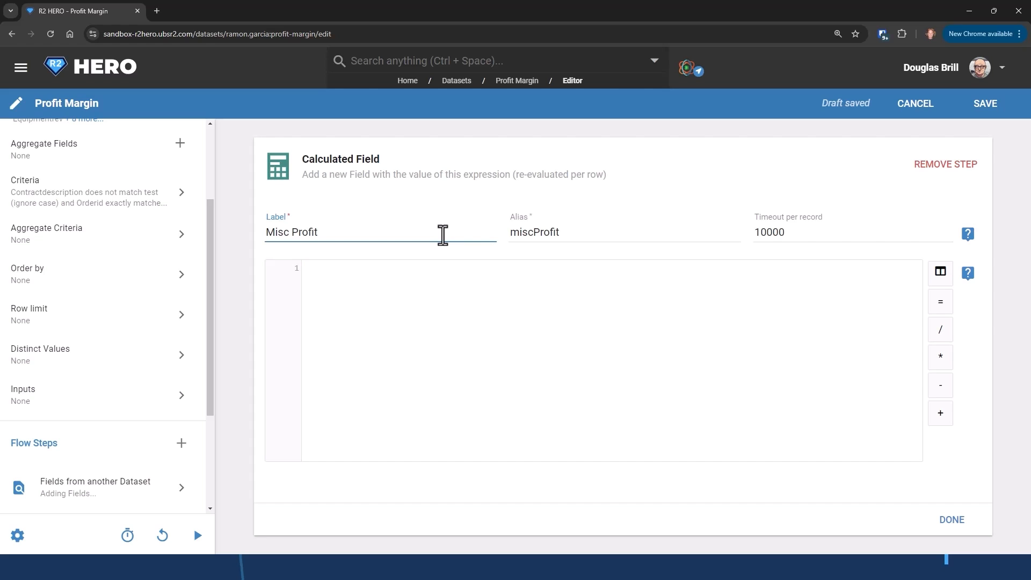
Define Misc Profit as Miscrev minus Misccost and complete the flow step.
left_click(941, 272)
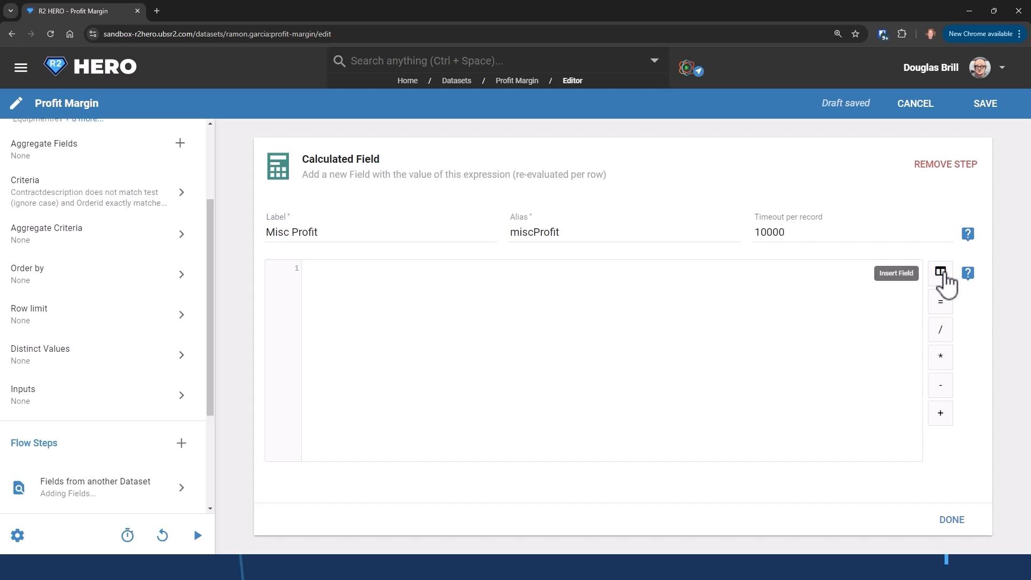
scroll(828, 330, "down", 2)
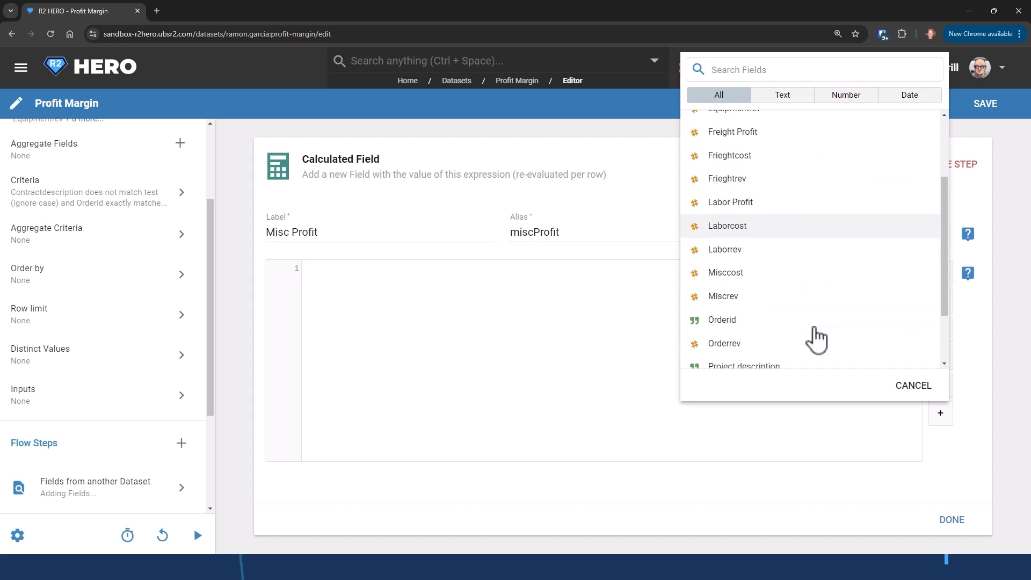
left_click(779, 309)
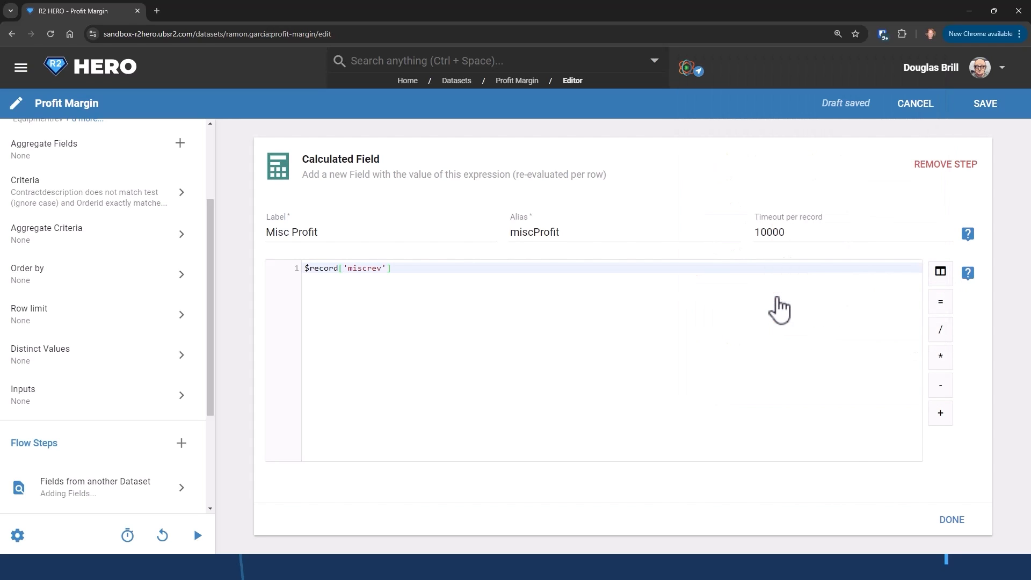
left_click(940, 272)
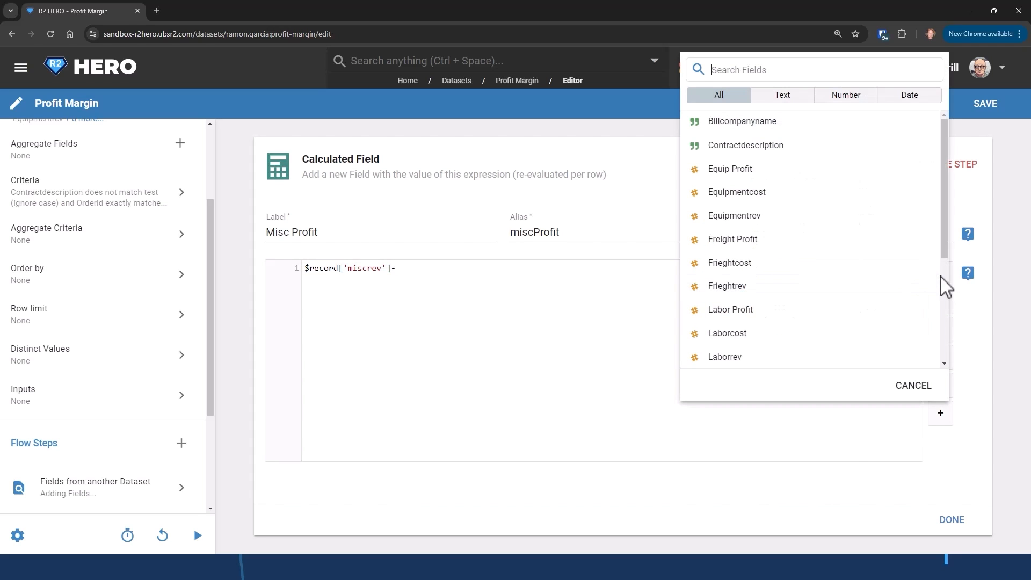
scroll(843, 269, "down", 3)
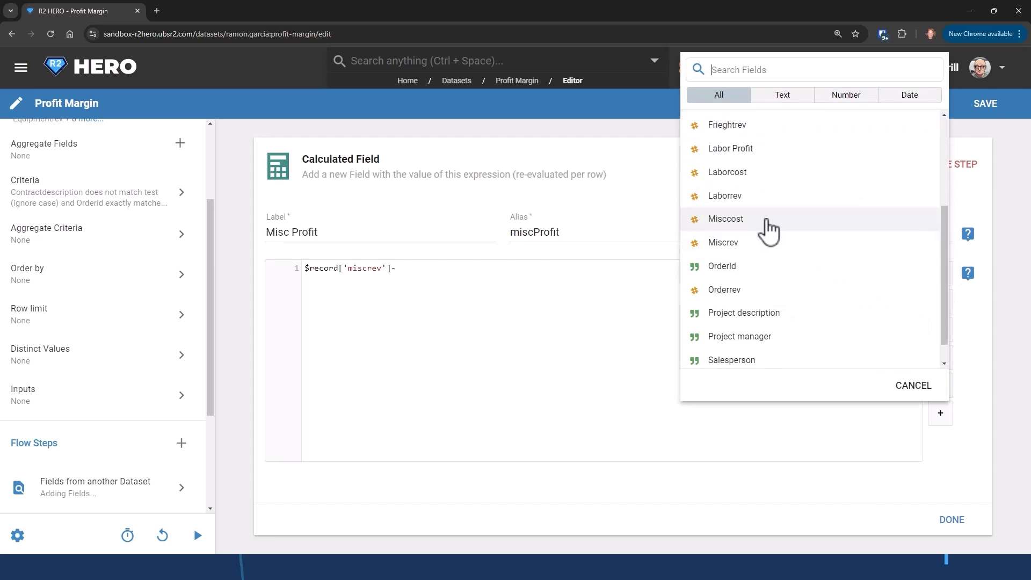
left_click(774, 228)
left_click(952, 519)
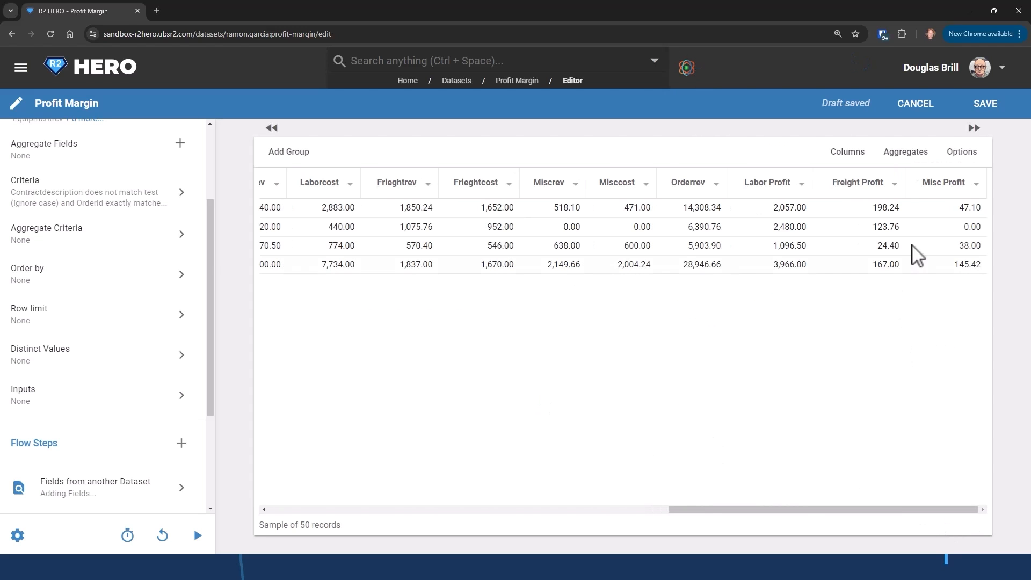
Move the Misc Profit, Labor Profit and Freight Profit columns directly after Misccost, Laborcost and Frieghtcost respectively.
left_click_drag(908, 177, 675, 180)
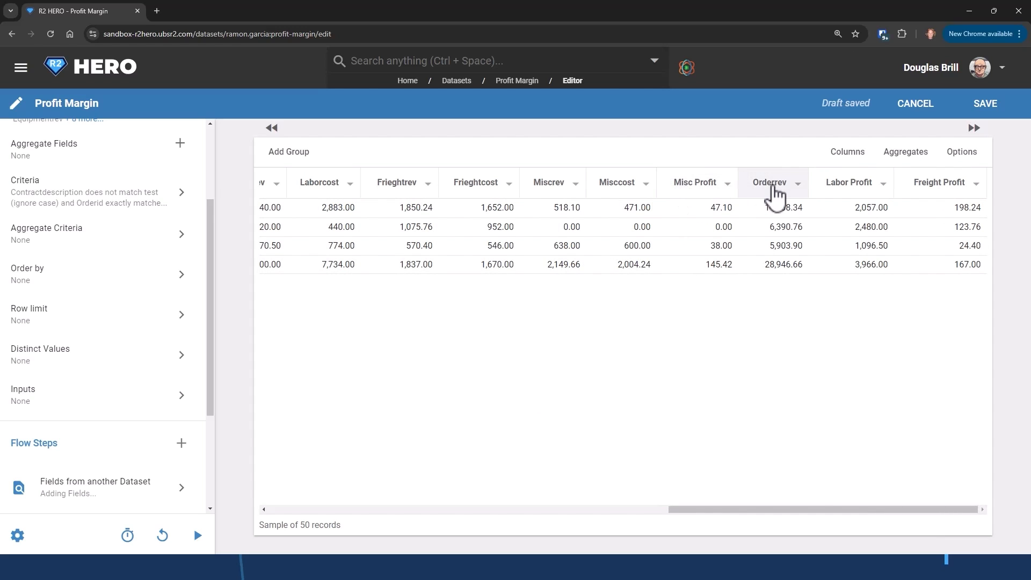
left_click_drag(859, 192, 322, 182)
left_click_drag(935, 191, 574, 198)
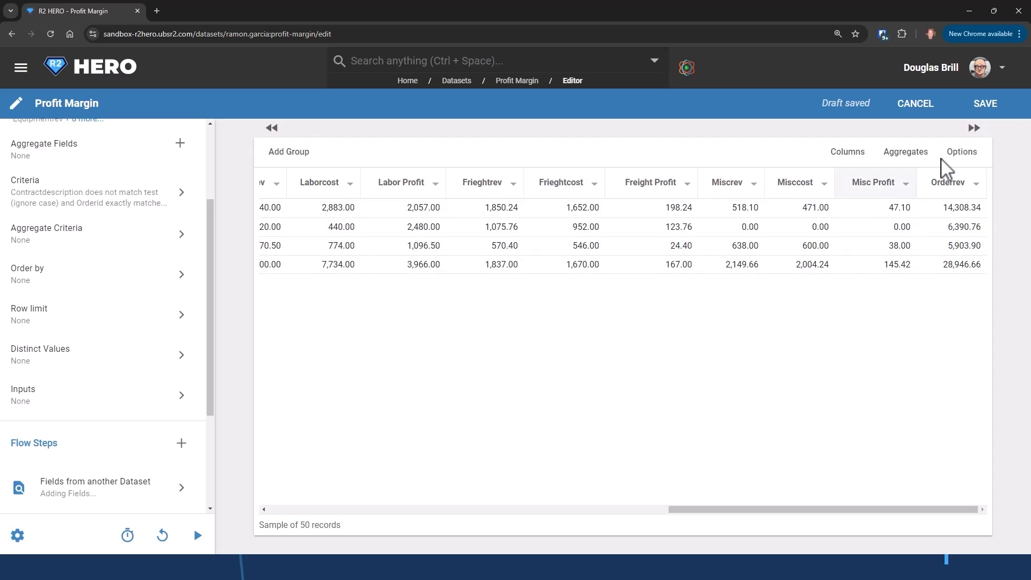
Save the Profit Margin dataset and run it to review the profit columns across all revenue categories.
left_click(987, 104)
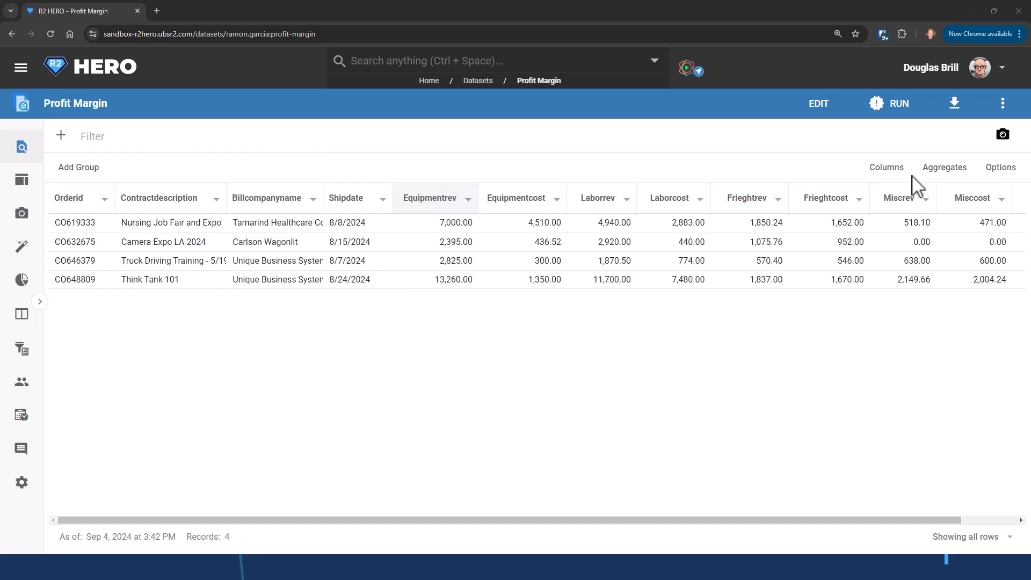
left_click(894, 106)
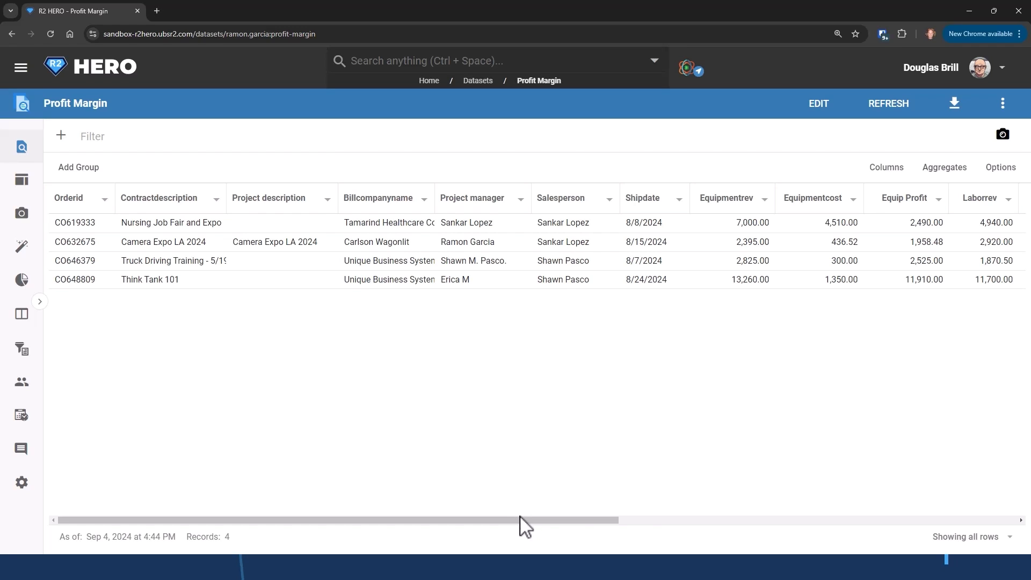
left_click_drag(521, 520, 697, 520)
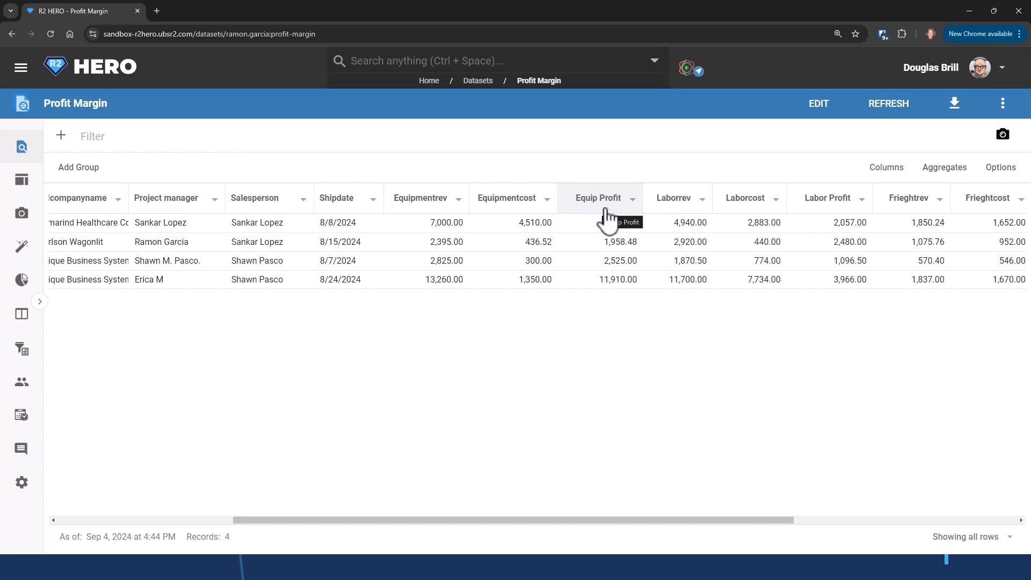
left_click_drag(774, 524, 1000, 530)
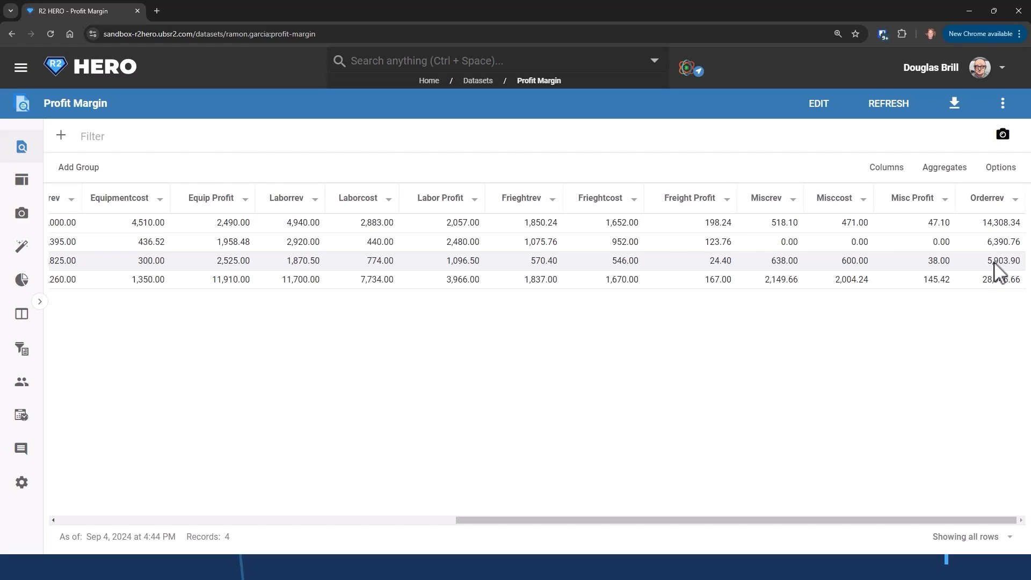
Reopen the dataset for editing and add a Power Script flow step with the script name "Equipmargin".
left_click(818, 104)
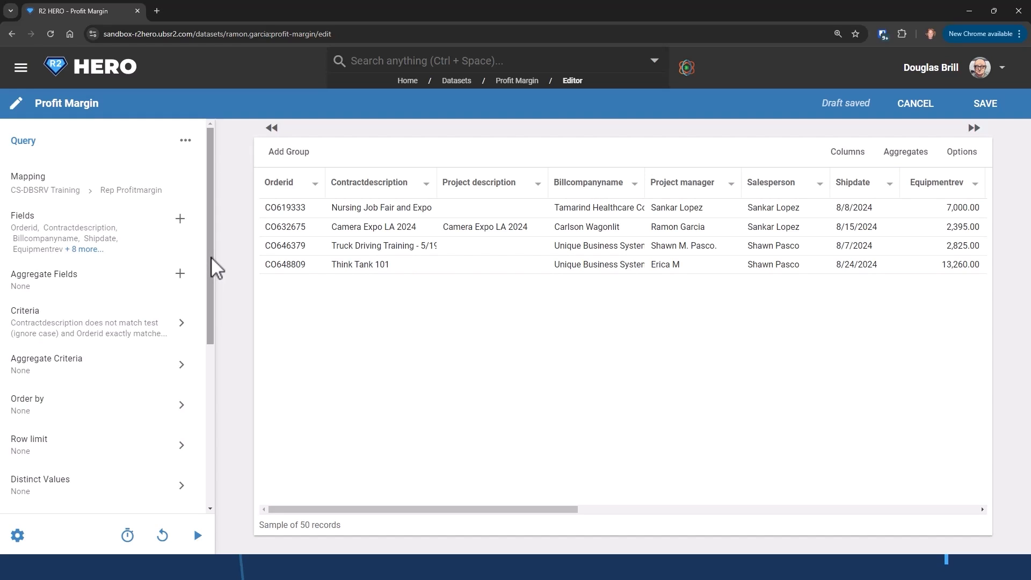
left_click_drag(211, 256, 207, 433)
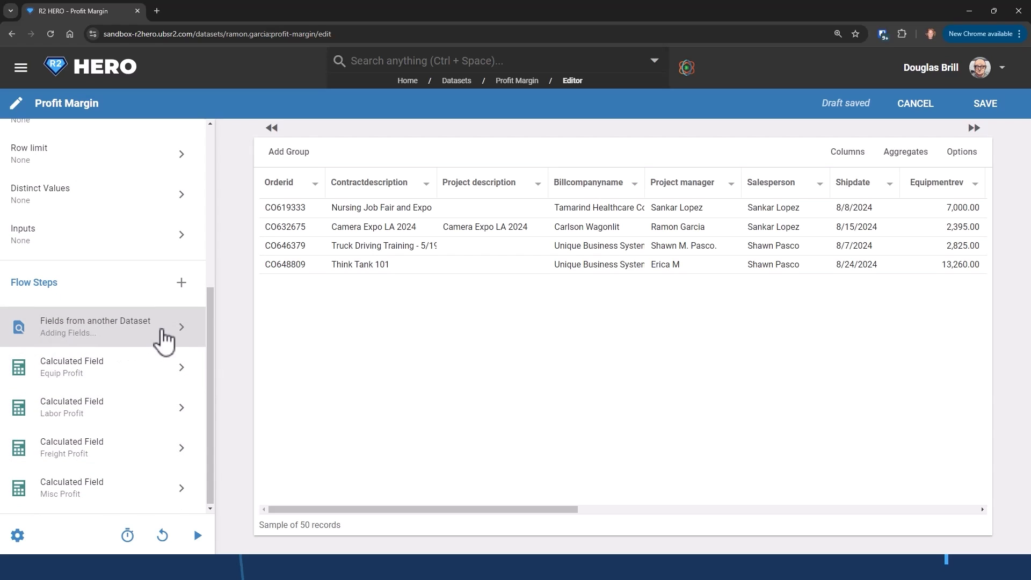
left_click(181, 282)
mouse_move(250, 337)
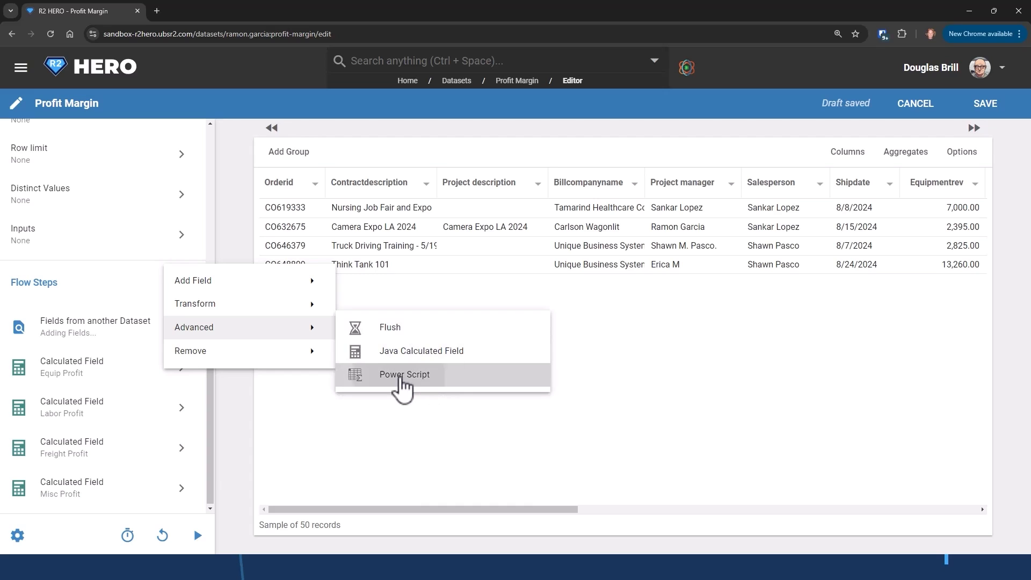
left_click(402, 376)
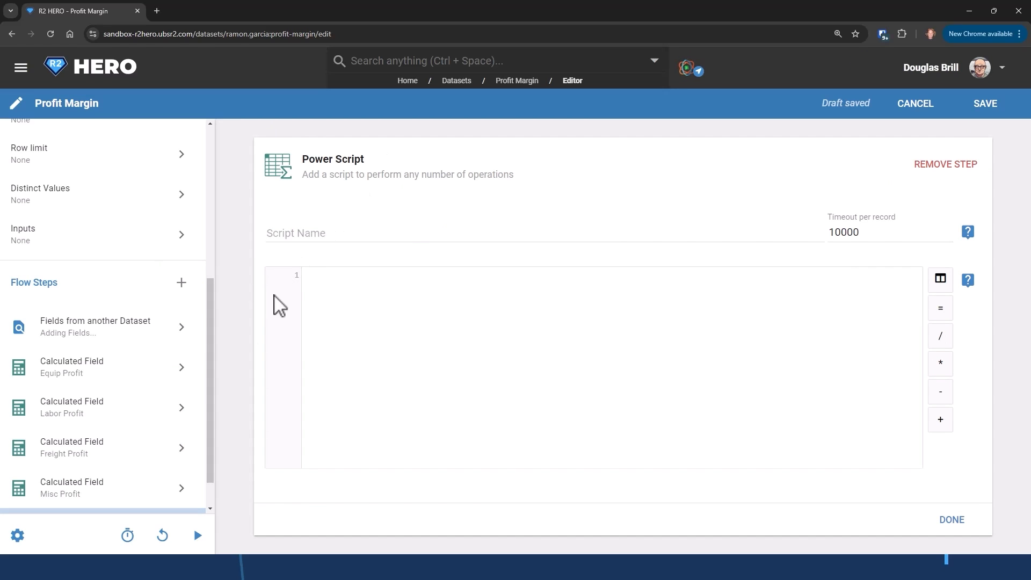
left_click(329, 236)
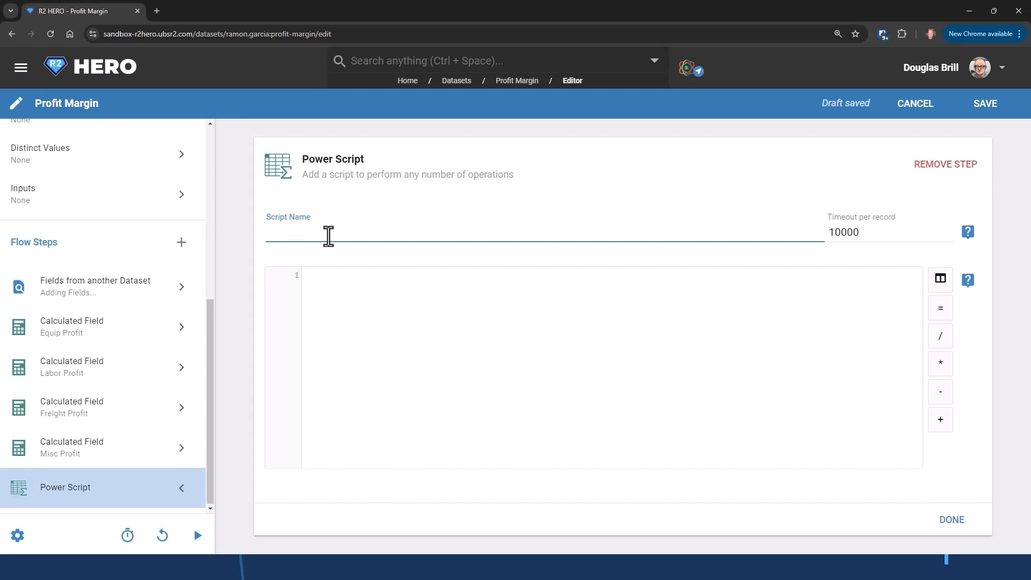
type("Equipmargin")
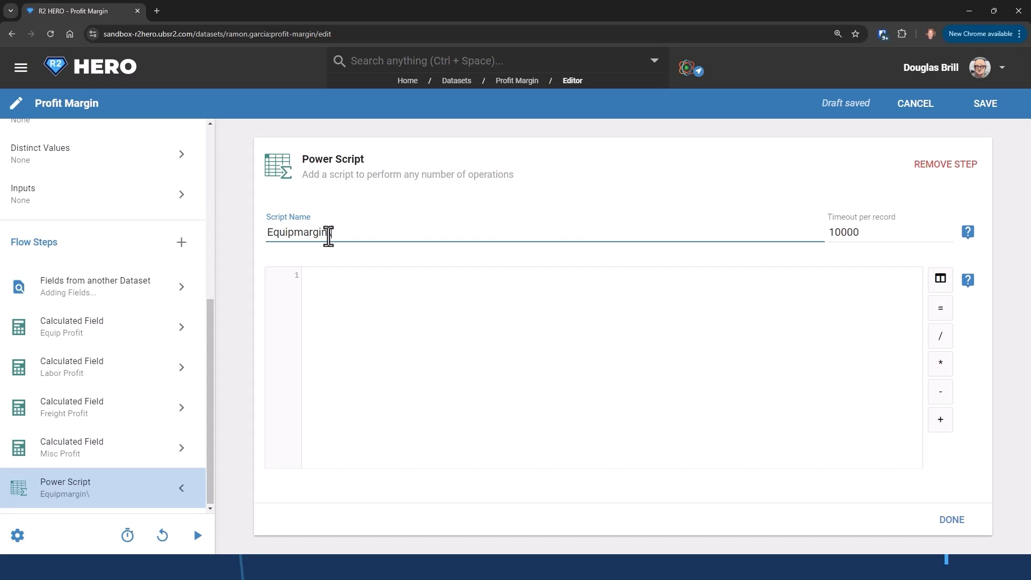
left_click(367, 284)
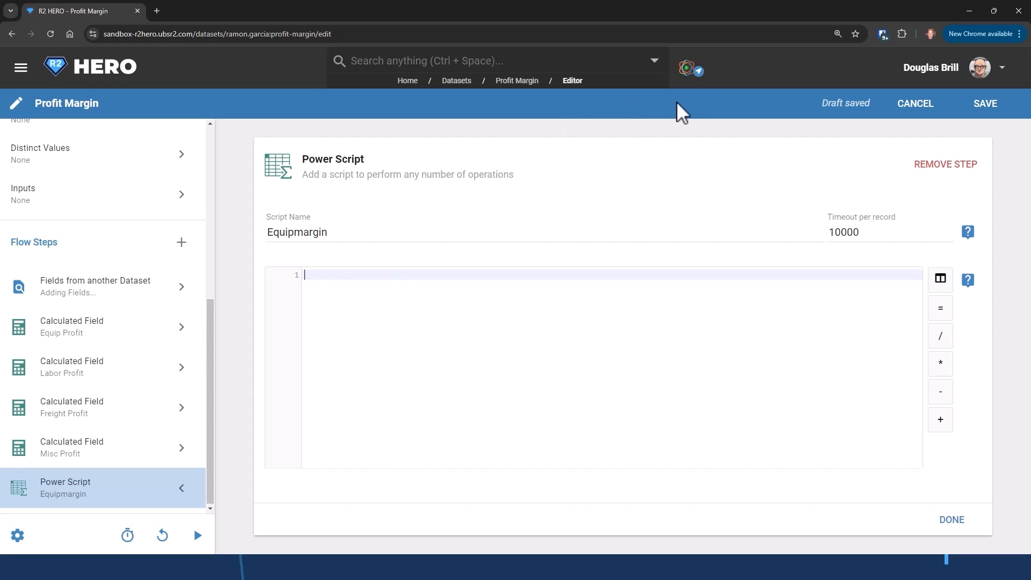
Examine the earlier assistant conversation about calculating the equipment profit margin and converting the script to a percentage.
left_click(691, 73)
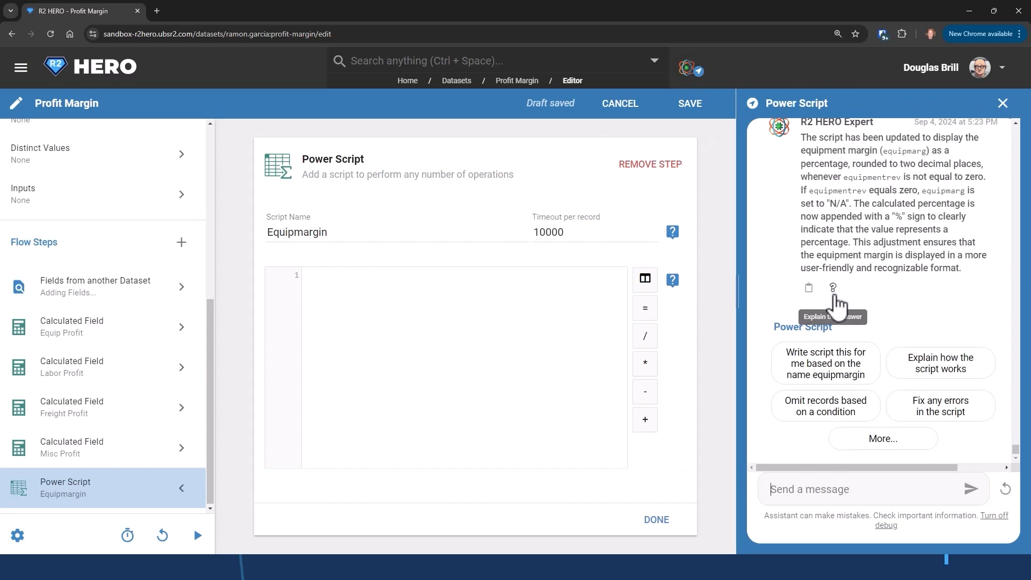
scroll(834, 295, "up", 10)
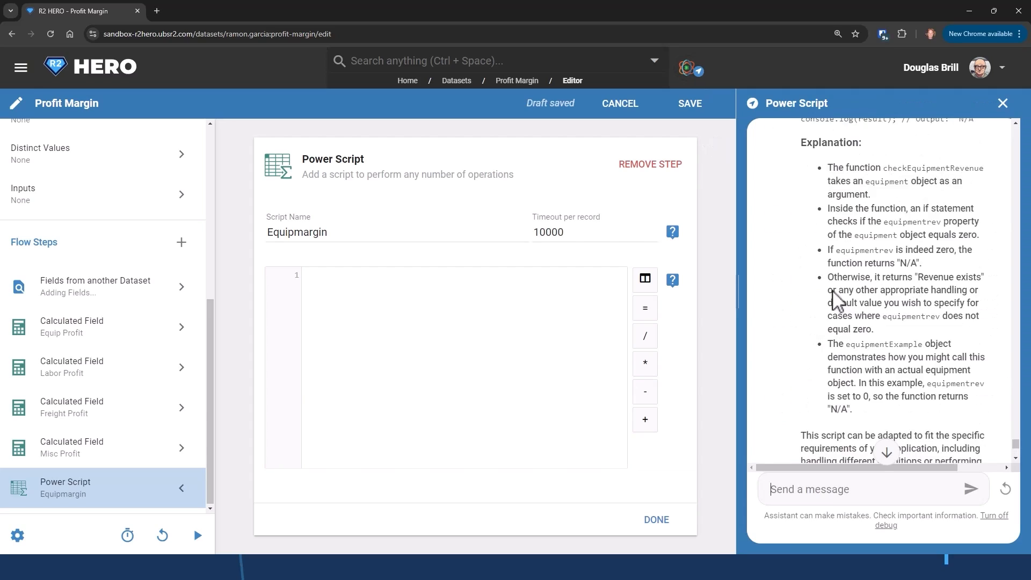
scroll(834, 295, "up", 10)
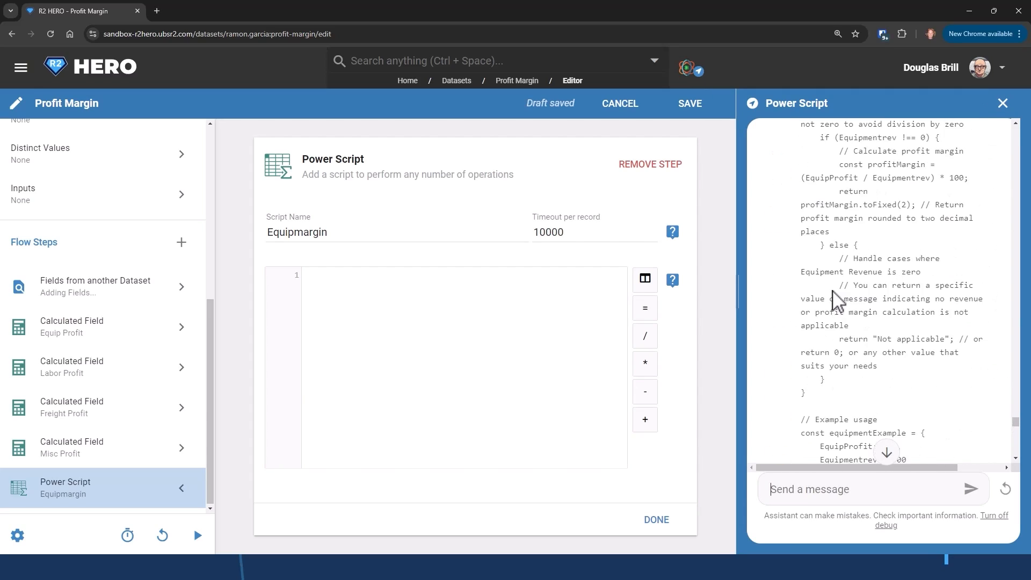
scroll(835, 295, "up", 5)
scroll(836, 298, "down", 8)
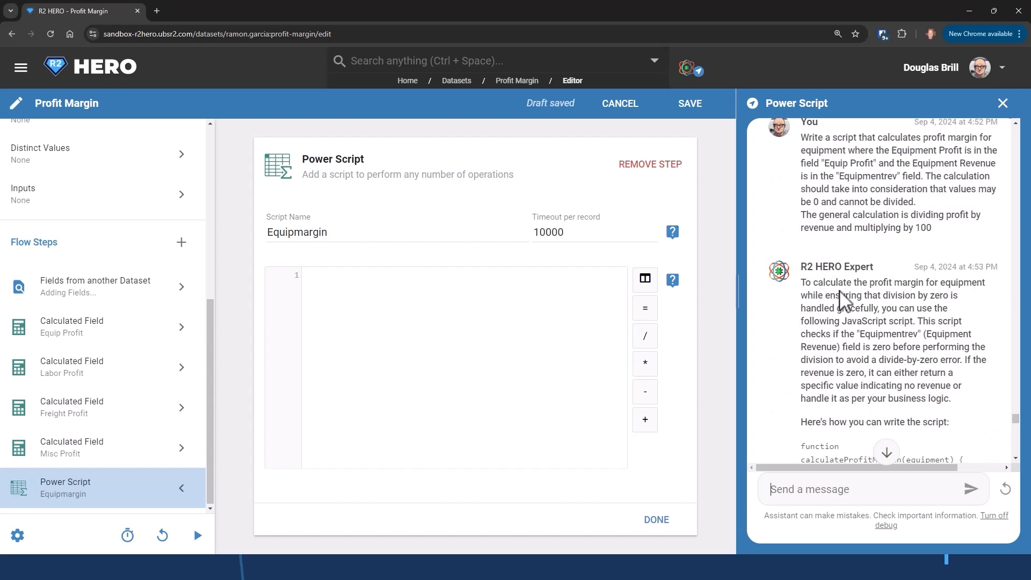
scroll(842, 286, "up", 2)
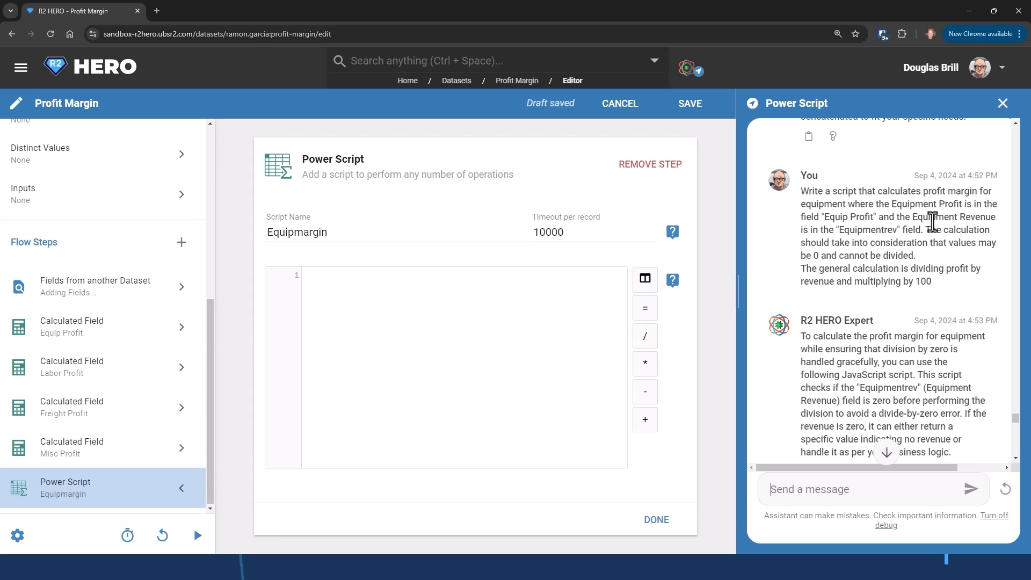
left_click_drag(848, 231, 883, 234)
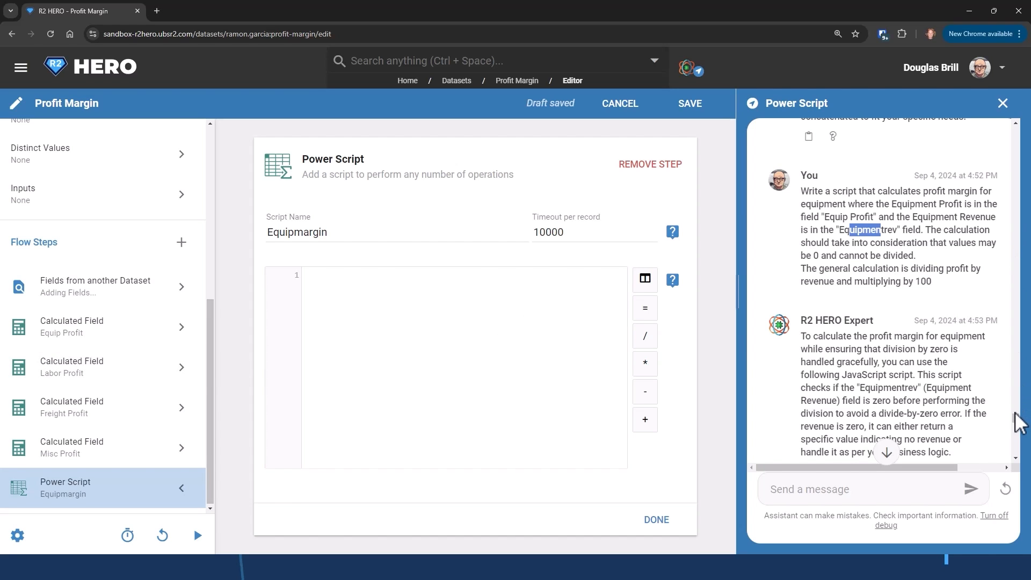
left_click_drag(1017, 420, 1019, 453)
scroll(911, 316, "up", 6)
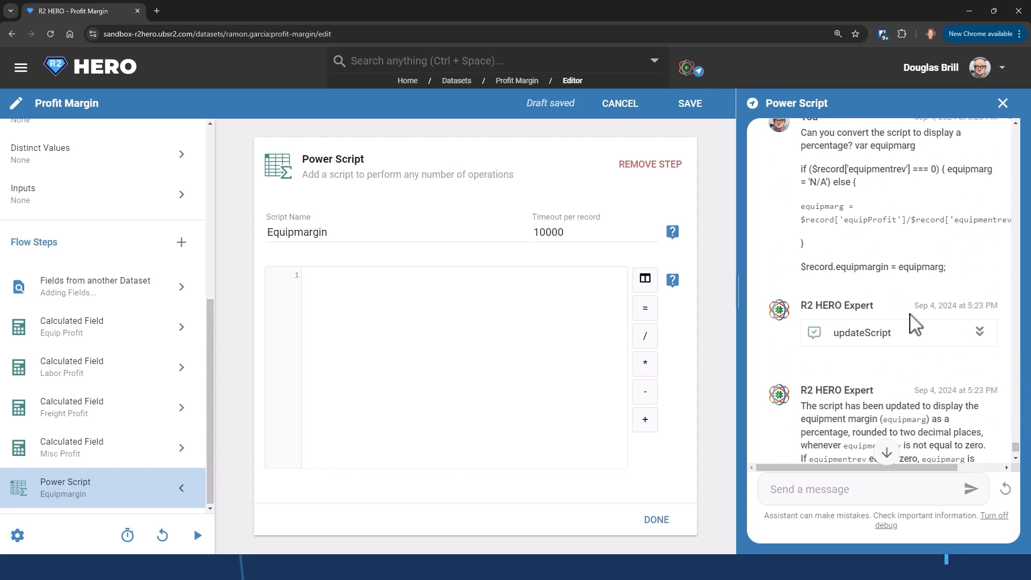
left_click_drag(821, 313, 881, 328)
left_click(870, 357)
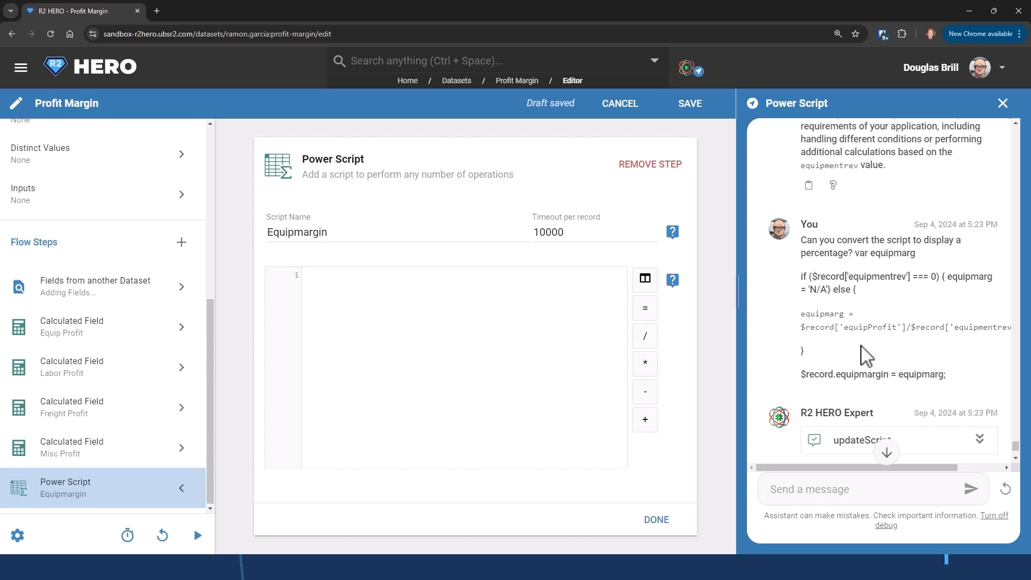
Script equipmargin as equipProfit / equipmentrev * 100 with two decimals and '%', or 'N/A' when equipmentrev is 0, and complete the step.
left_click(390, 305)
type("var equipmarg;  if ($record['equipmentrev'] === 0) {     equipmarg = 'N/A'; } else {     equipmarg = ($record['equipProfit'] / $record['equipmentrev'] * 100).toFixed(2) + '%'; }  $record.equipmargin = equipmarg;")
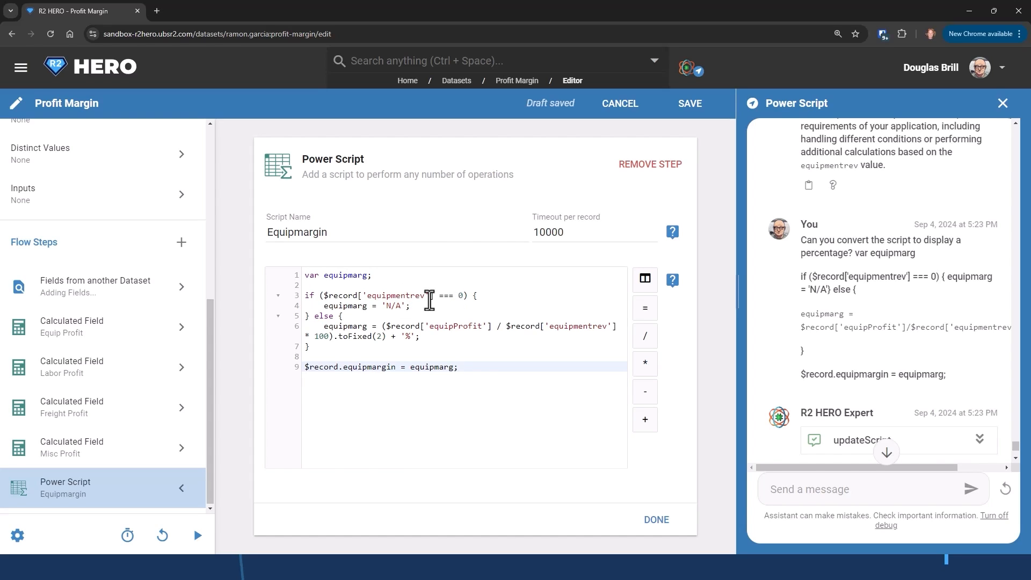
left_click_drag(386, 306, 404, 306)
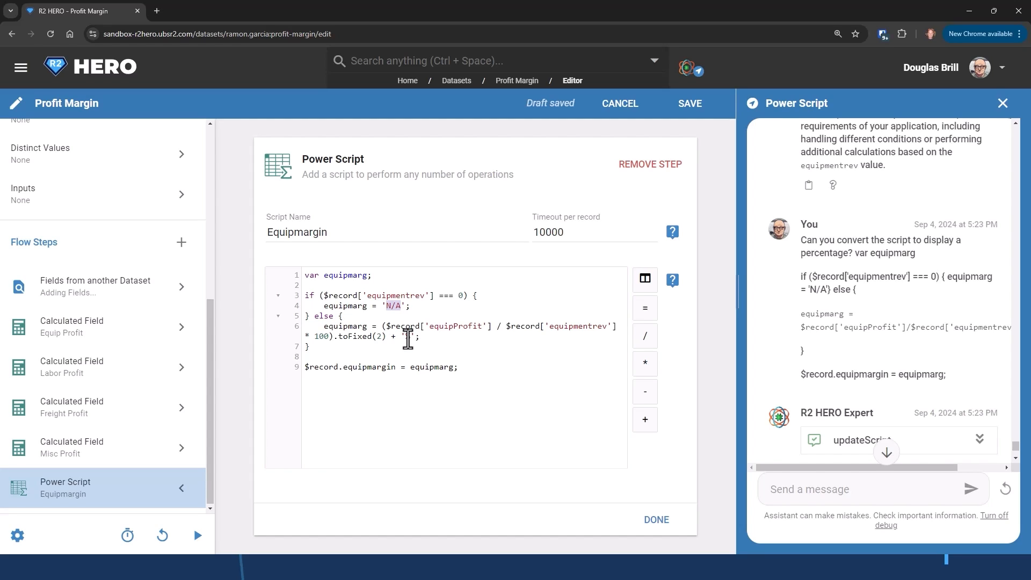
left_click(657, 520)
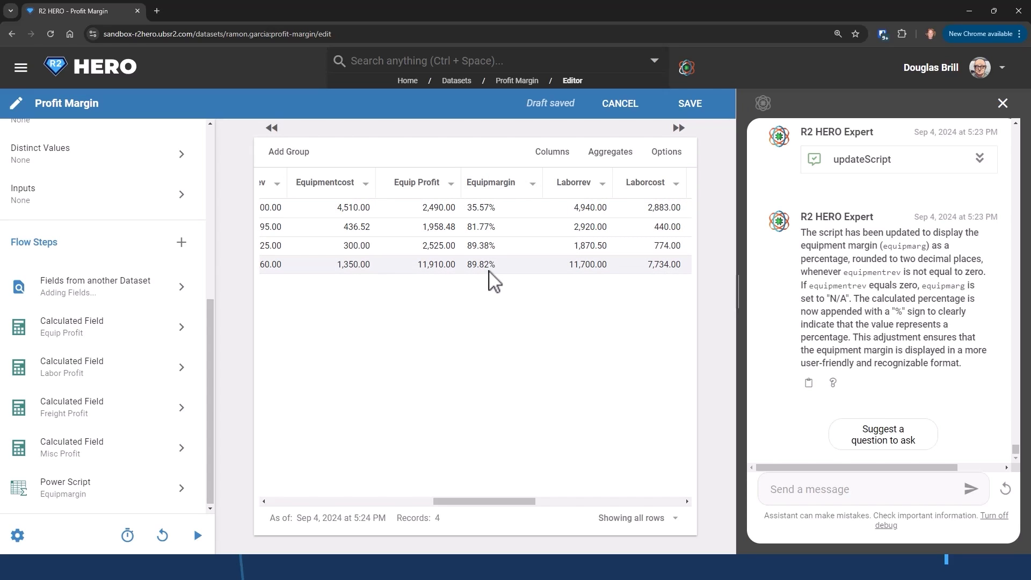
left_click_drag(516, 501, 483, 501)
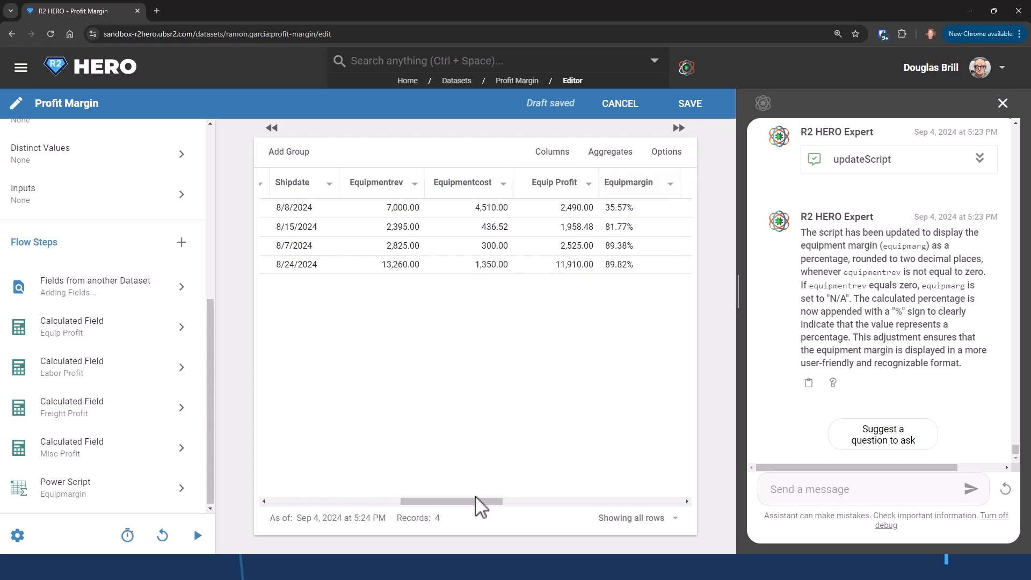
left_click_drag(477, 502, 535, 509)
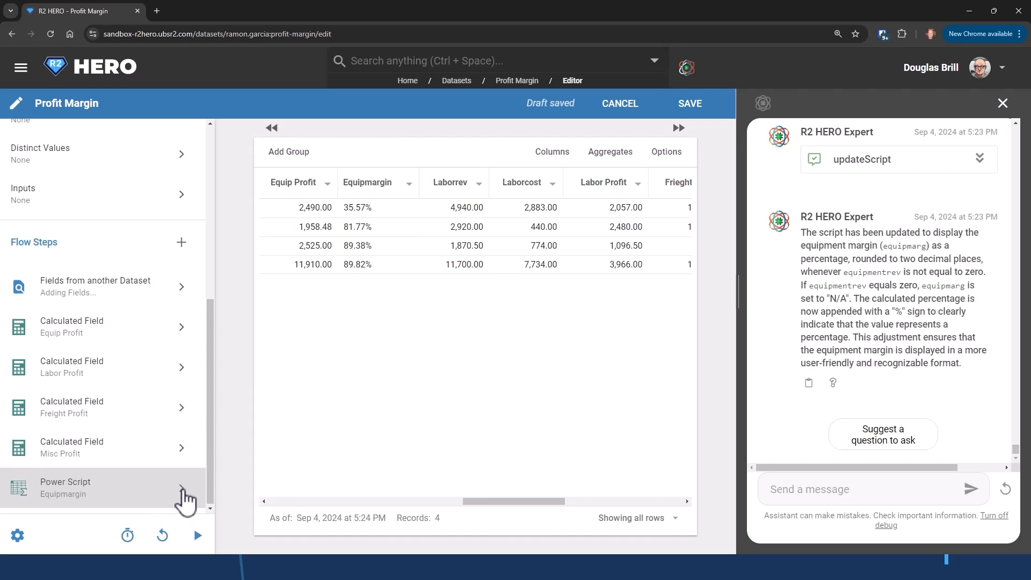
Copy the entire script from the Equipmargin Power Script step and close that step.
left_click(183, 490)
left_click_drag(474, 377, 295, 277)
key("ctrl+c")
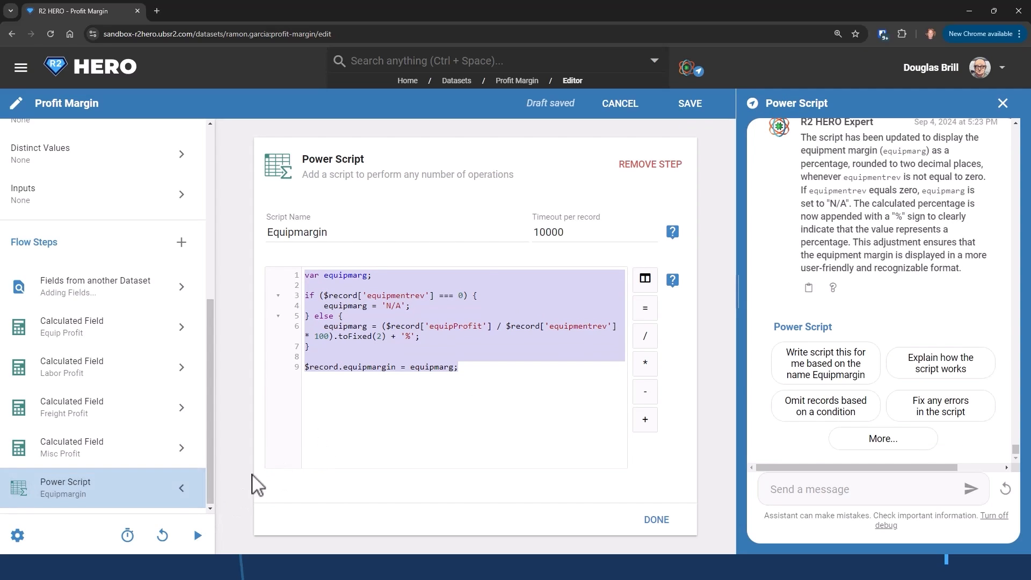
left_click(654, 529)
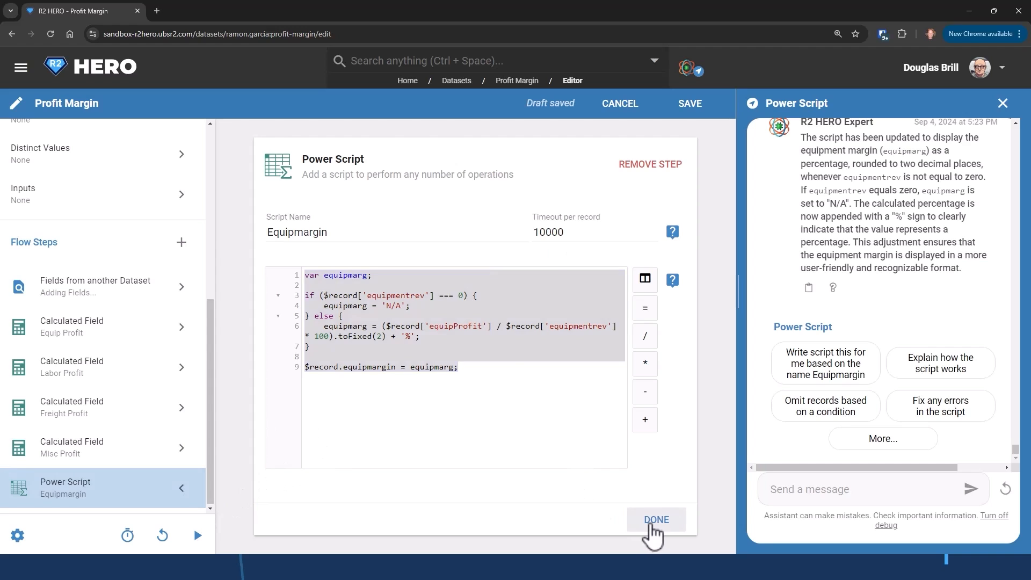
Add a Power Script flow step named "LaborMargin" and paste the copied equipment margin script into it.
left_click(183, 247)
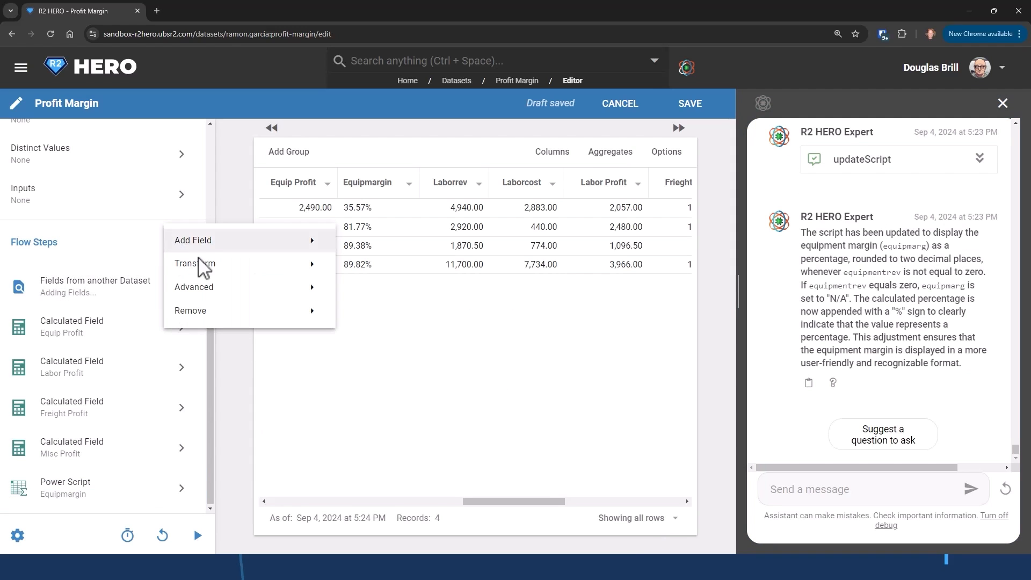
mouse_move(217, 287)
left_click(430, 336)
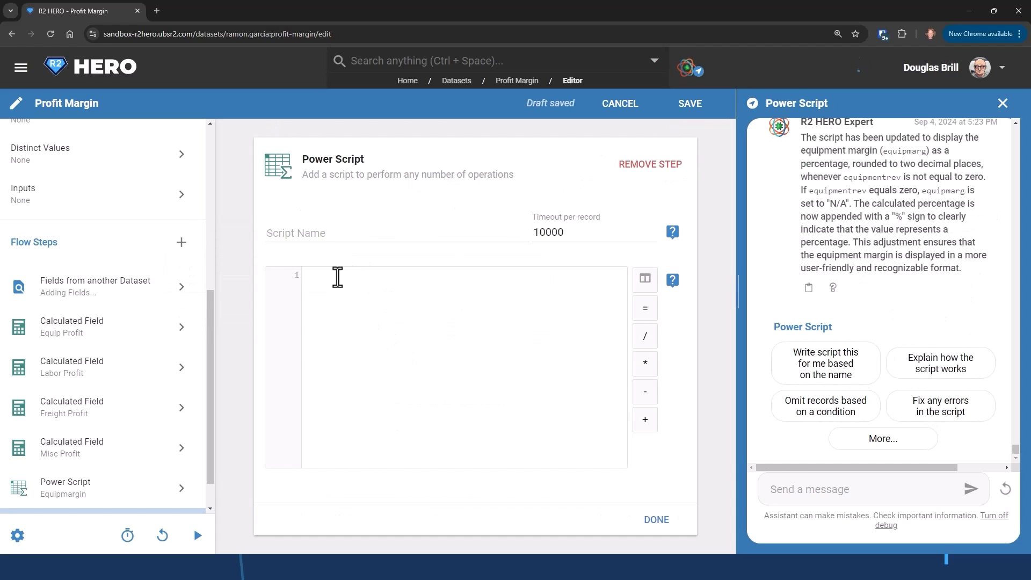
left_click(314, 231)
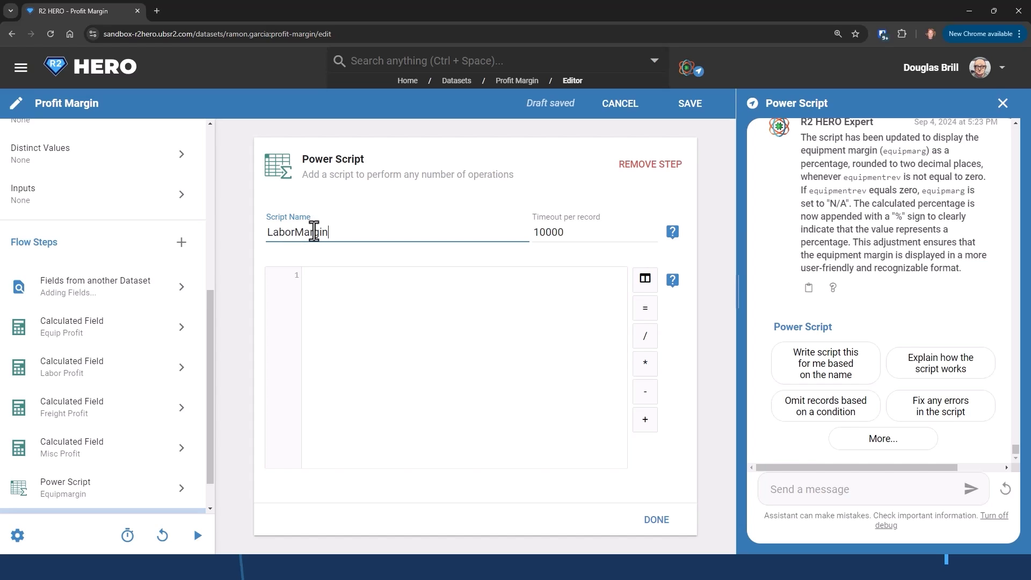
left_click(367, 293)
key("ctrl+v")
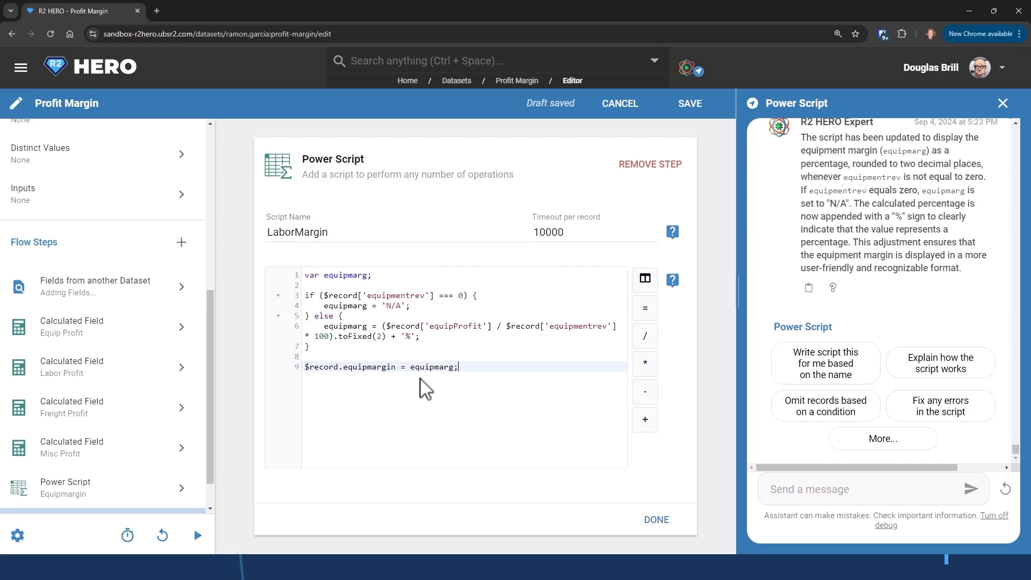
Replace the equipmentrev field in the script's zero-check condition with the Laborrev field.
double_click(389, 296)
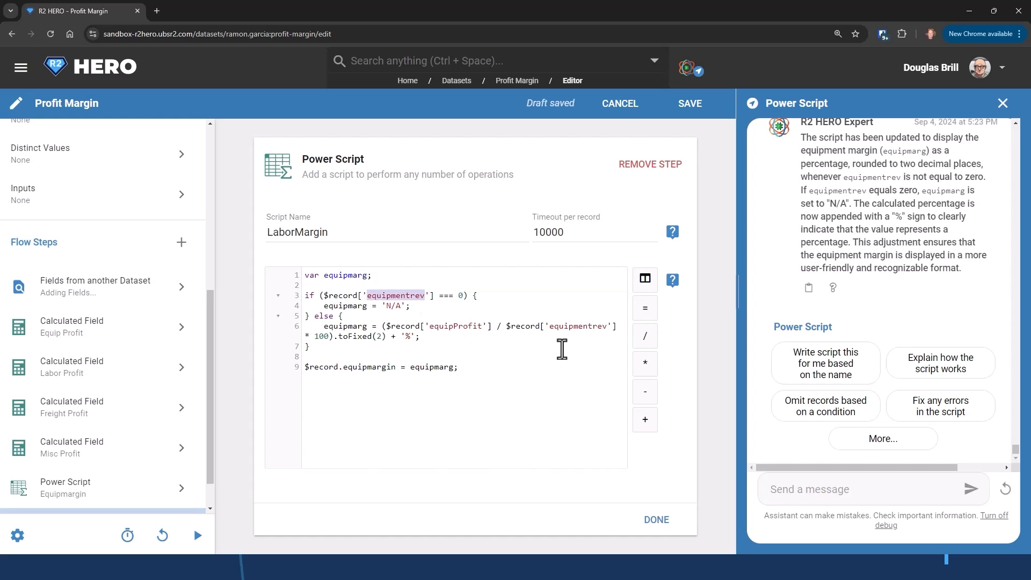
left_click_drag(429, 295, 328, 294)
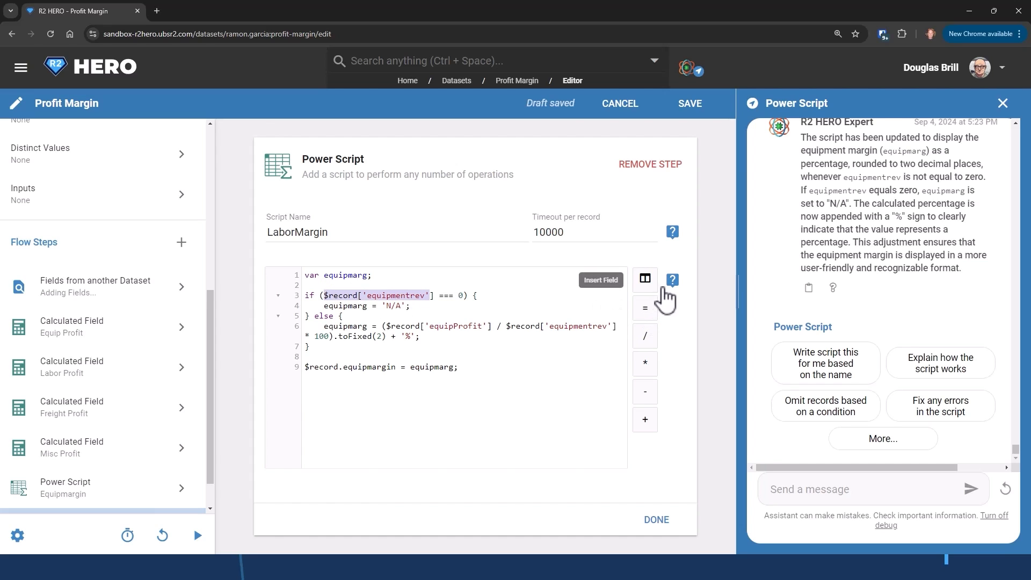
left_click(645, 279)
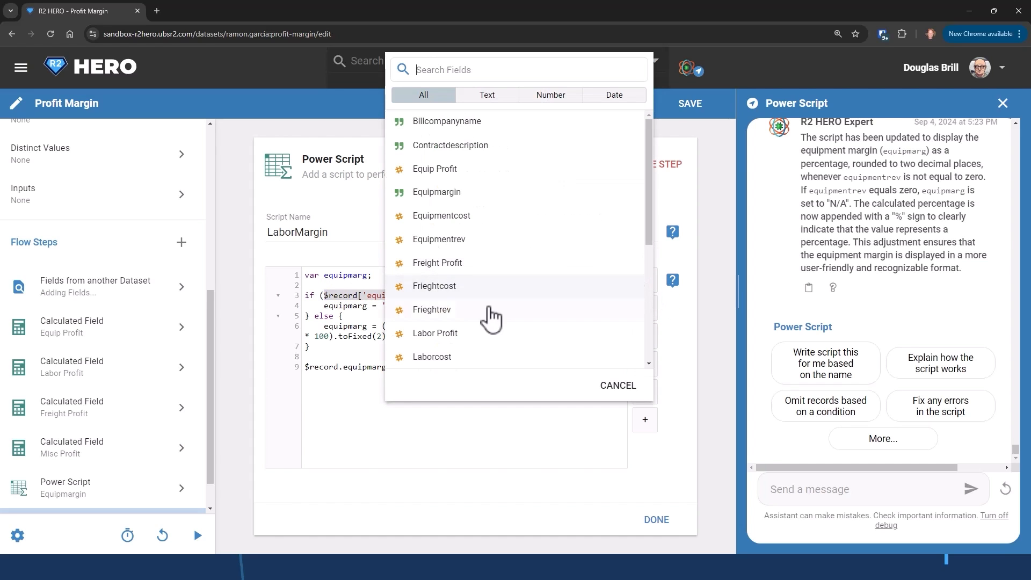
scroll(474, 333, "down", 2)
left_click(462, 273)
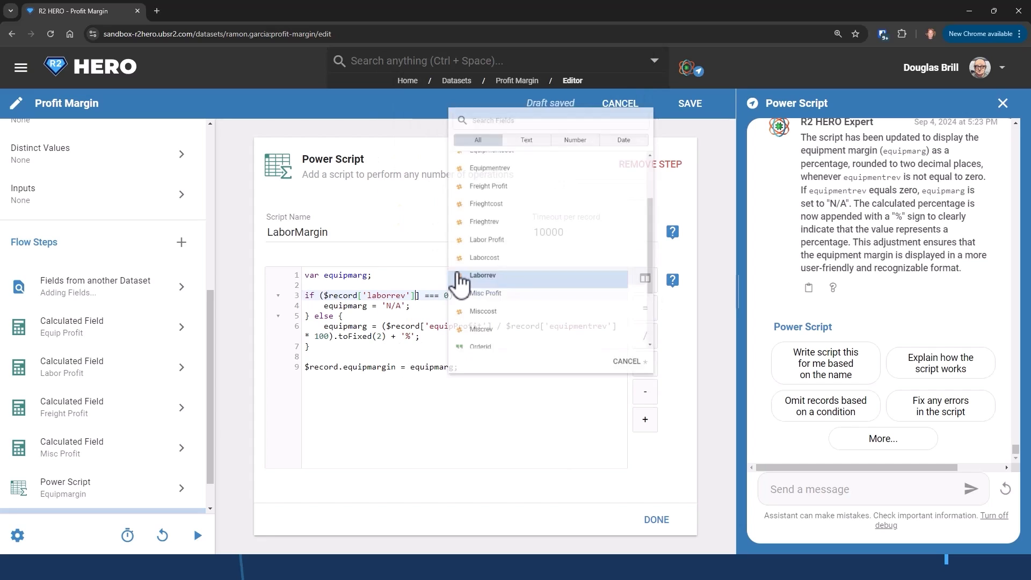
Replace the fields in the percentage formula with Labor Profit as numerator and Laborrev as denominator.
left_click_drag(488, 326, 391, 325)
left_click_drag(491, 327, 385, 327)
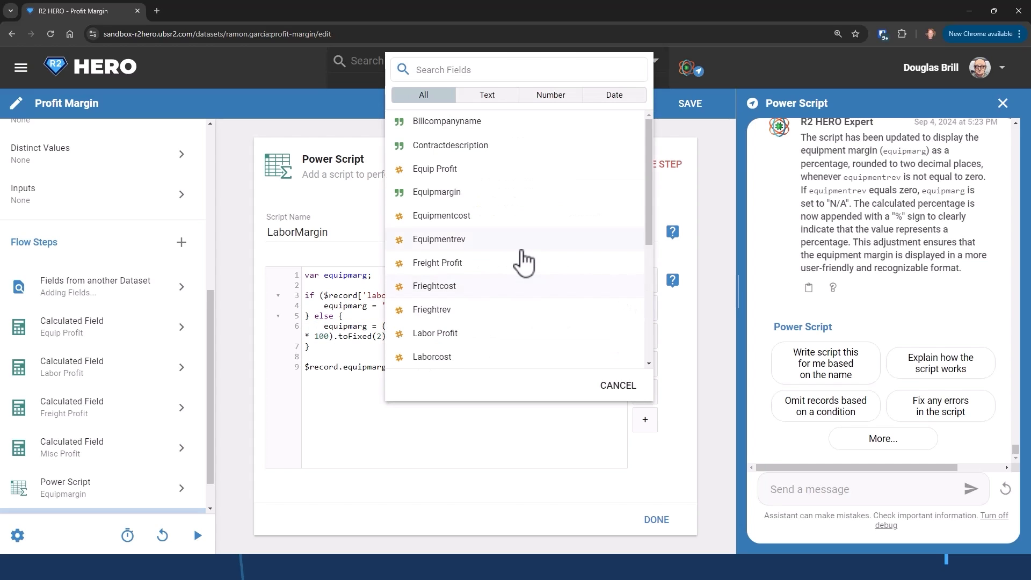
scroll(525, 260, "down", 3)
left_click(479, 238)
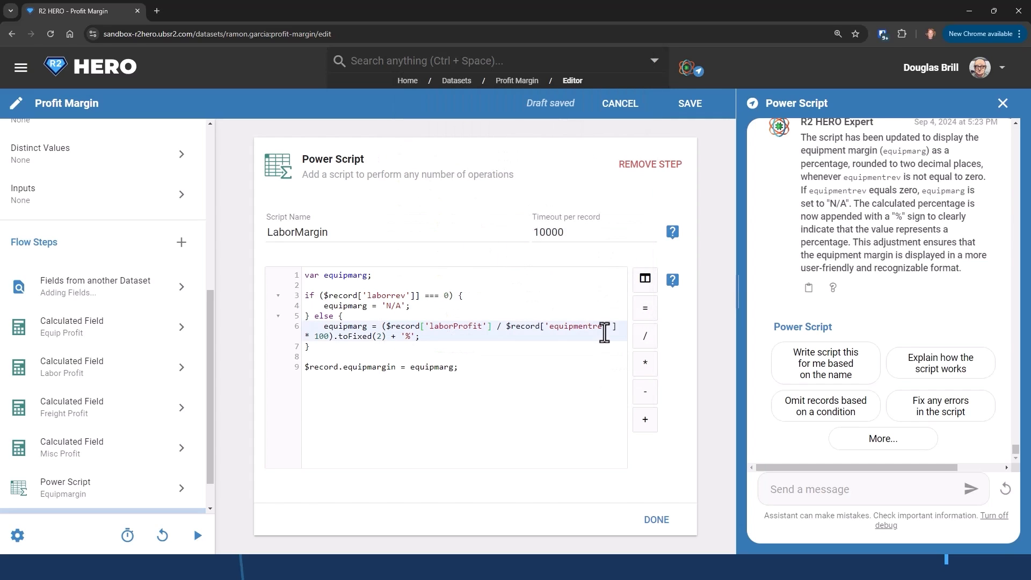
left_click_drag(611, 329, 576, 326)
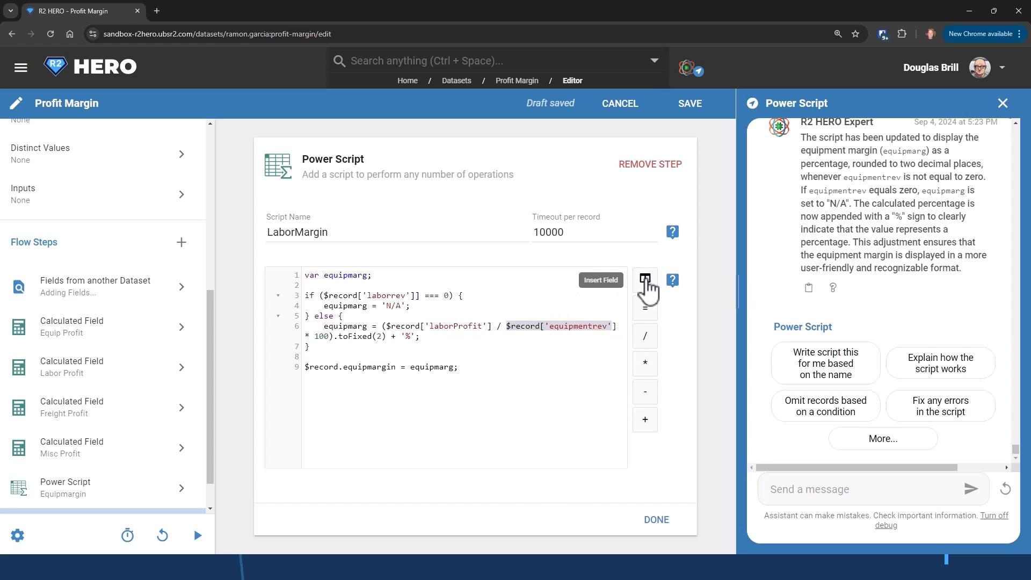
left_click(646, 280)
scroll(485, 282, "down", 1)
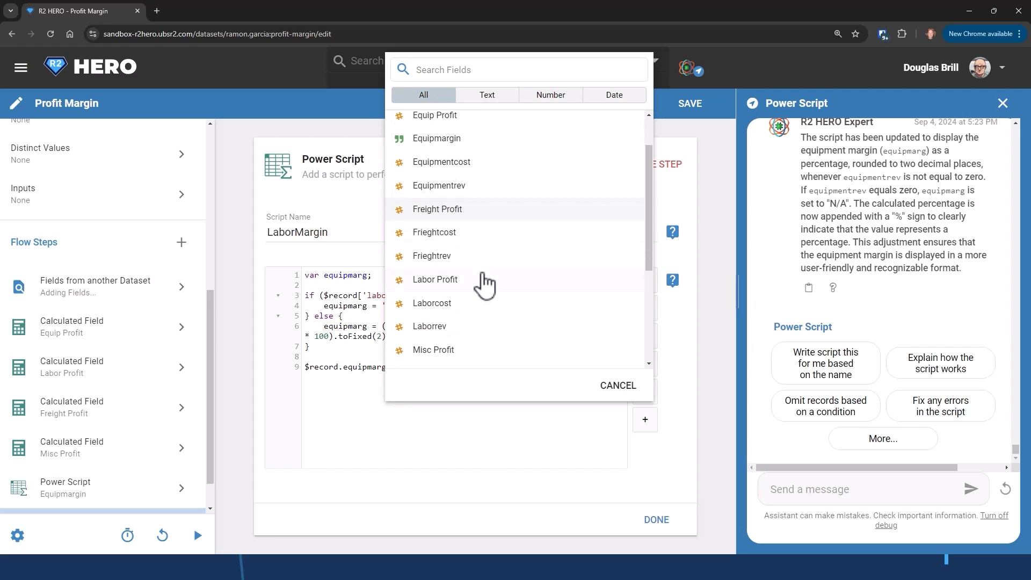
left_click(462, 328)
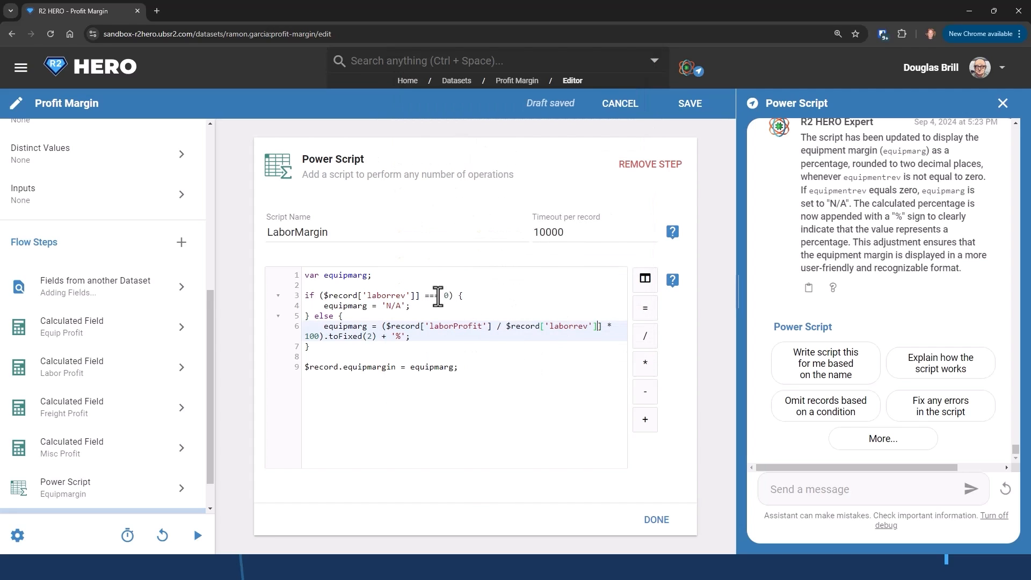
Rename the variable to labormarg in the declaration, both assignments and the output line of the script.
left_click_drag(346, 275, 333, 278)
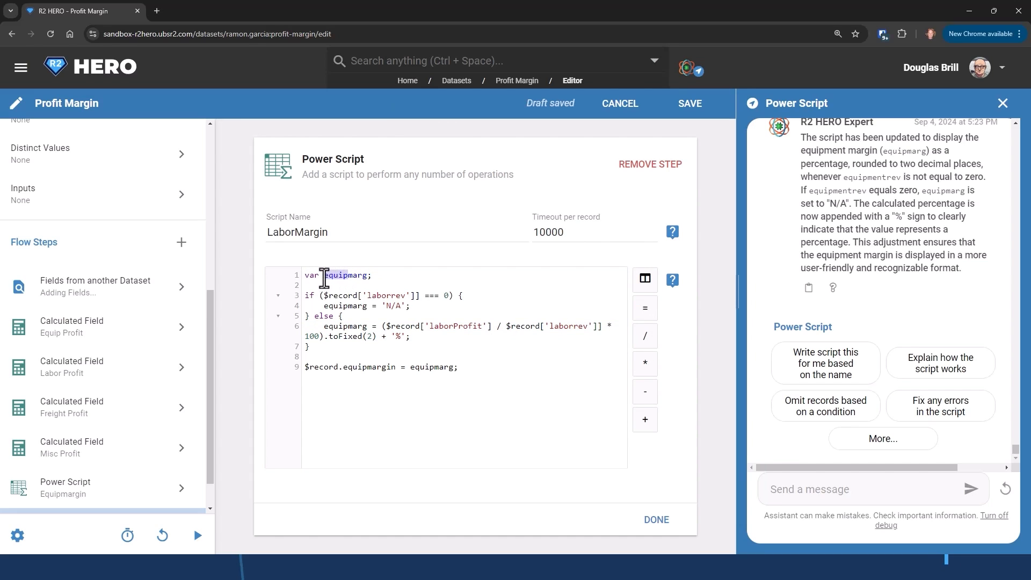
type("lab")
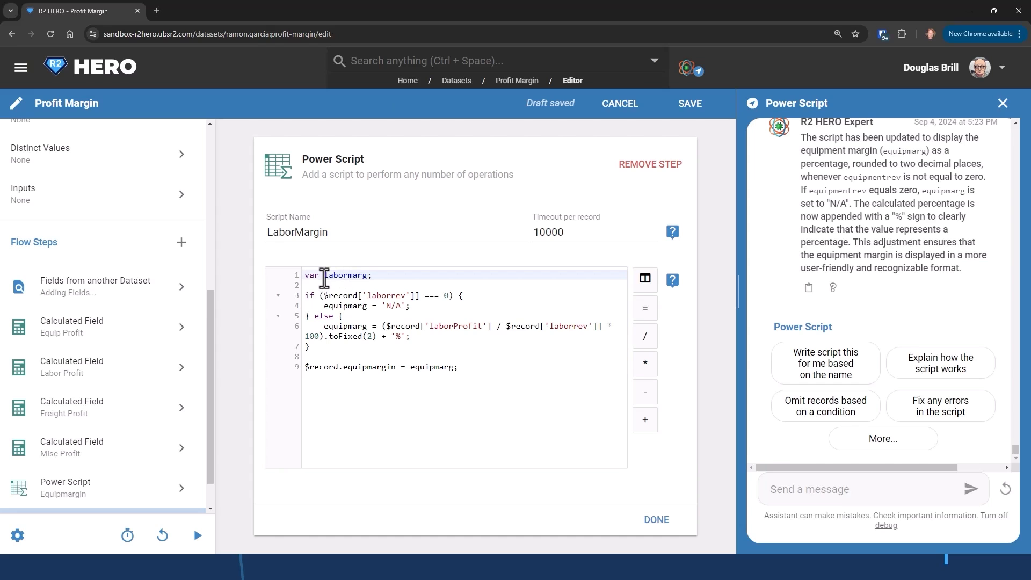
type("or")
left_click_drag(432, 370, 418, 371)
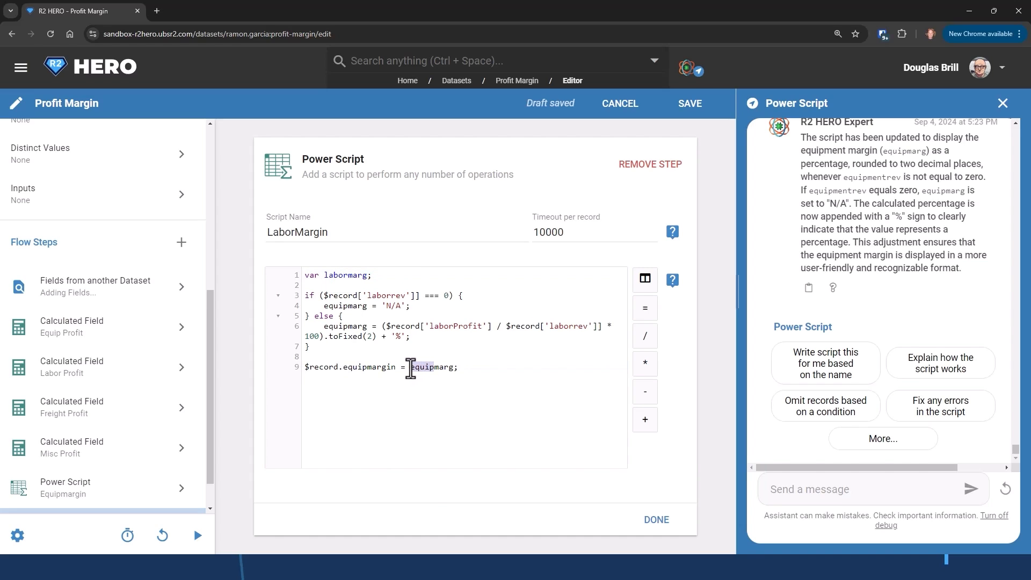
double_click(358, 276)
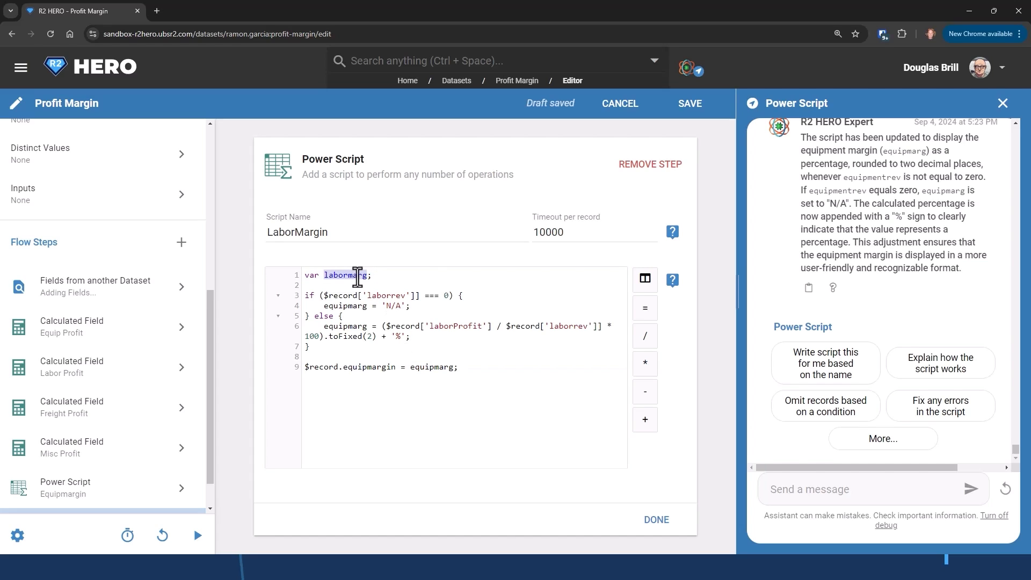
key("ctrl+c")
double_click(344, 306)
key("ctrl+v")
double_click(344, 326)
key("ctrl+v")
double_click(427, 367)
key("ctrl+v")
Set the script's output field to LaborMargin, matching the script name, and complete the step.
double_click(314, 233)
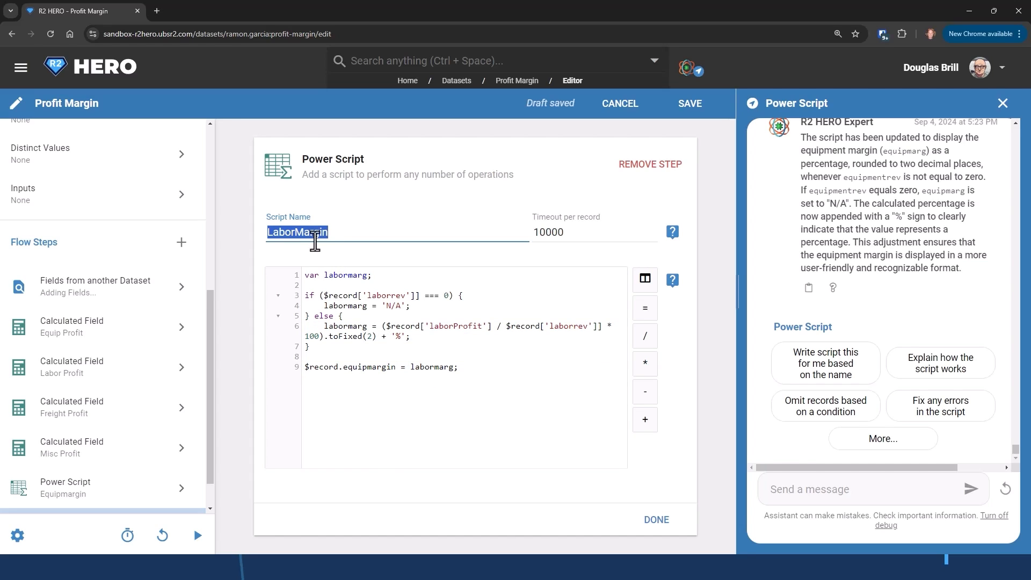
double_click(361, 368)
key("ctrl+v")
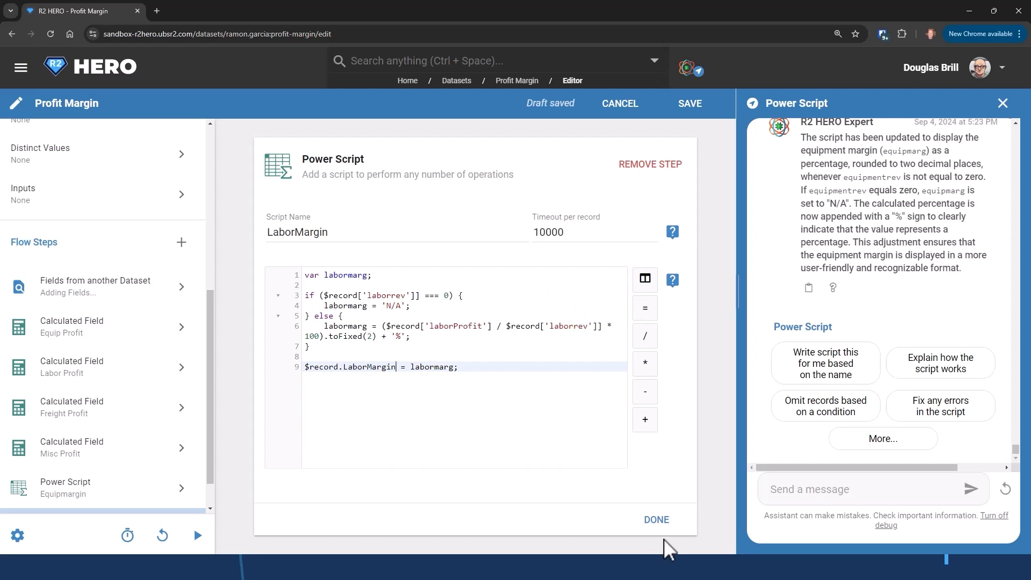
left_click(659, 522)
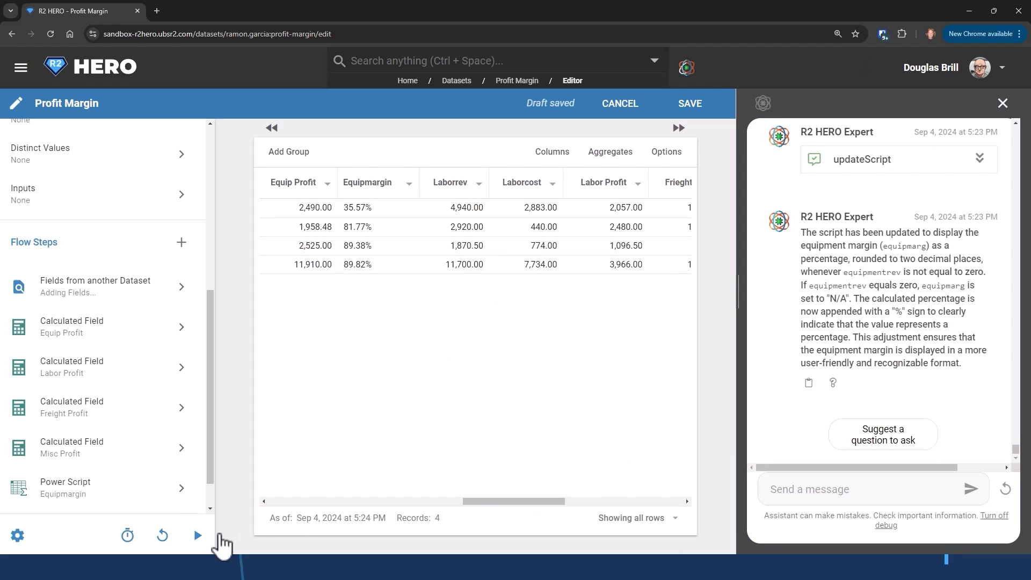
Run the dataset and move the Labor Margin column directly after Labor Profit.
left_click_drag(479, 505, 601, 505)
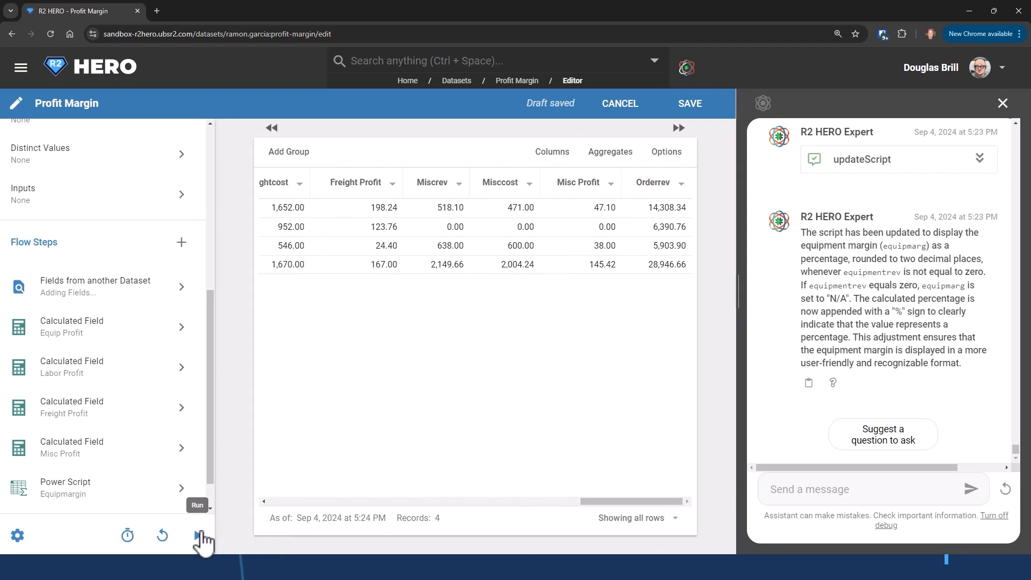
left_click(197, 536)
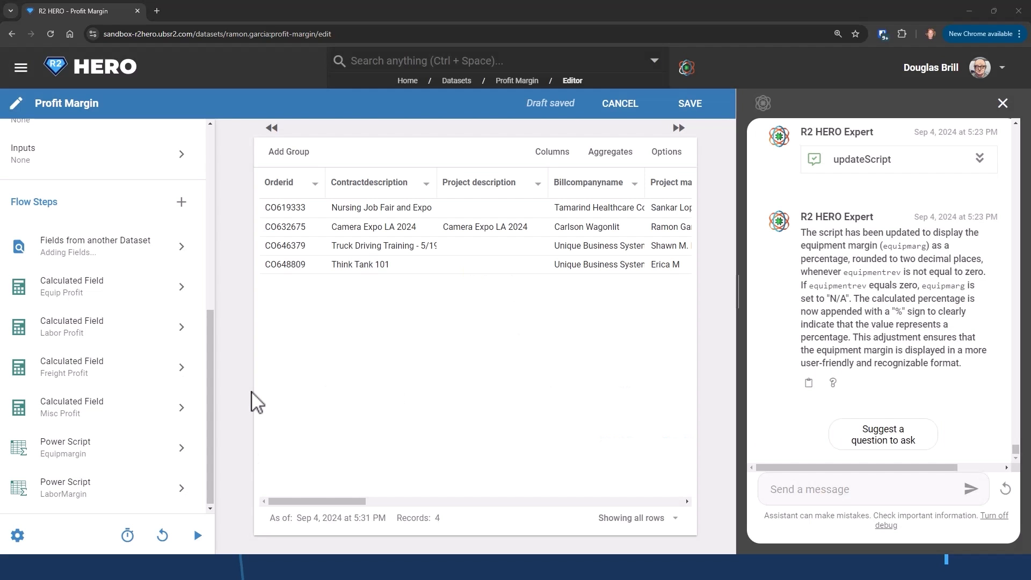
left_click_drag(345, 502, 631, 525)
left_click_drag(656, 199, 378, 185)
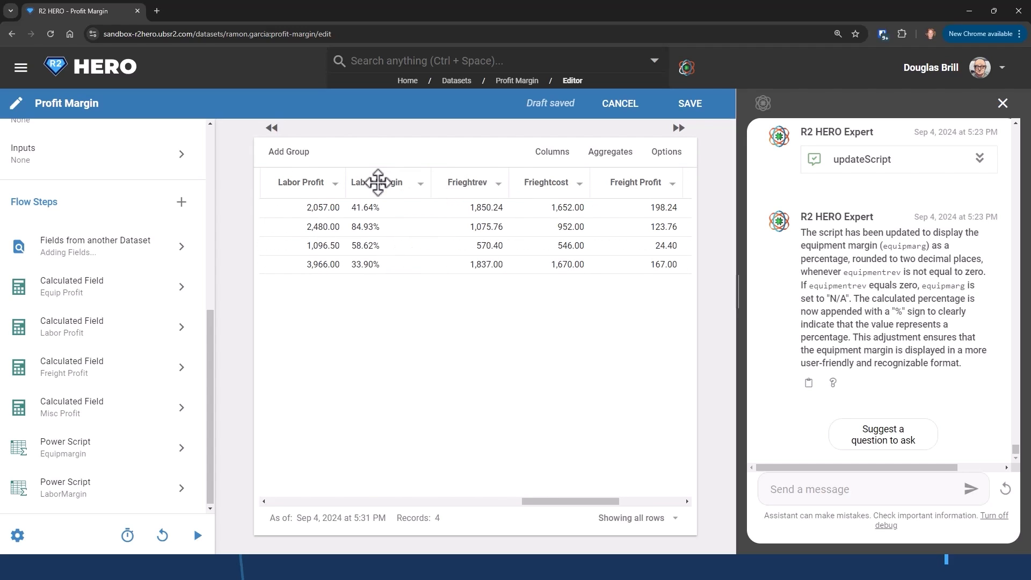
left_click_drag(610, 501, 644, 500)
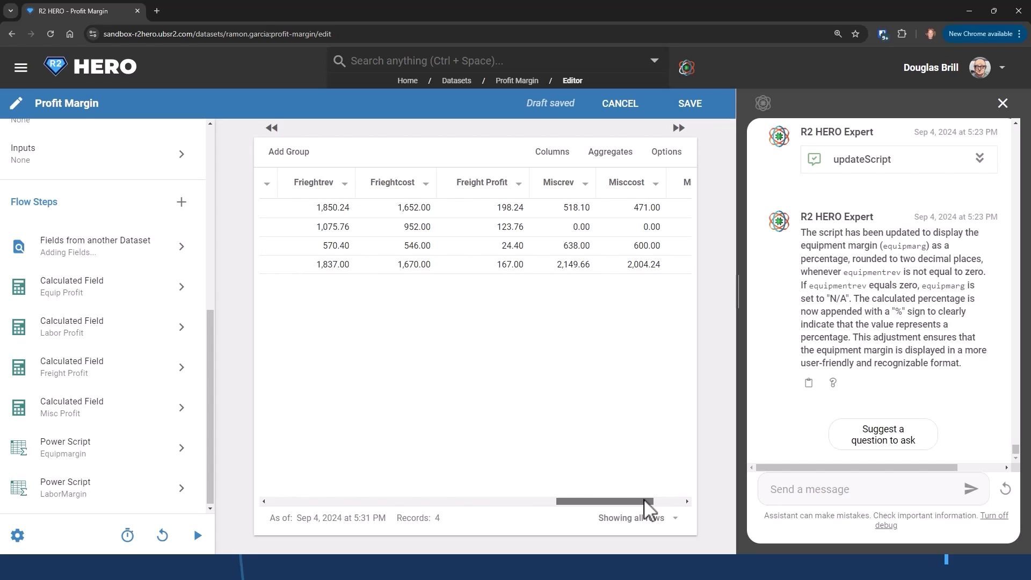
left_click_drag(645, 500, 679, 485)
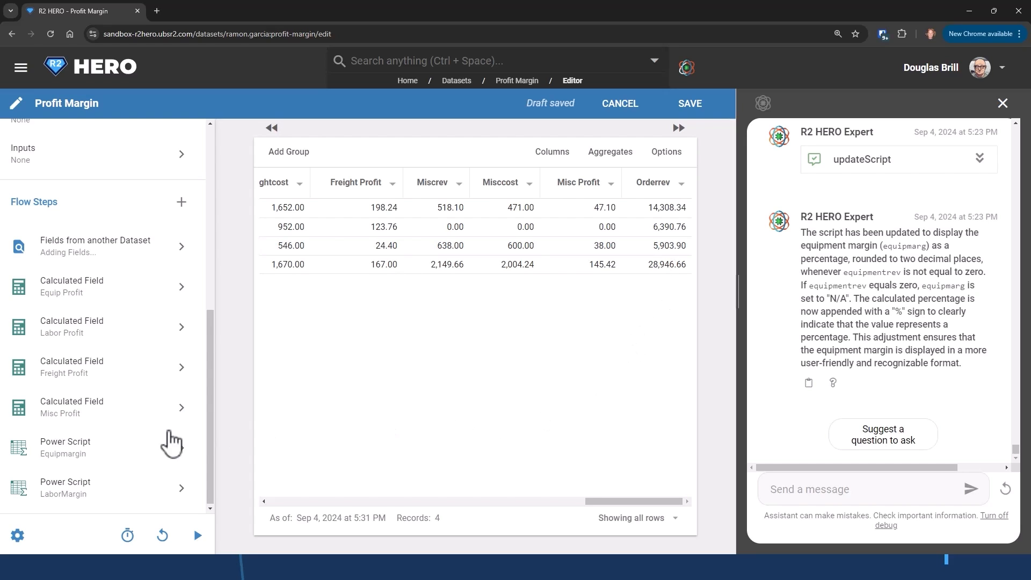
Add a Power Script flow step named "FreightMargin" and paste the existing margin script into it.
left_click(182, 202)
mouse_move(272, 248)
left_click(376, 266)
left_click(313, 231)
type("FreightMargin")
left_click(370, 280)
left_click(65, 448)
key("ctrl+a")
left_click(65, 488)
key("ctrl+v")
Set the script's output field to FreightMargin and rename its margin variable for freight in the declaration and both assignments.
double_click(376, 368)
type("FreightMargin")
double_click(327, 276)
type("FreightMarginf")
left_click_drag(387, 275, 325, 297)
type("marg")
double_click(333, 306)
key("ctrl+v")
double_click(347, 326)
key("ctrl+v")
Replace the labor fields in the script with Frieghtrev in the condition and denominator and Freight Profit as numerator.
left_click(646, 279)
left_click(475, 309)
key("BackSpace")
key("BackSpace")
left_click_drag(468, 297, 368, 297)
left_click(328, 296)
key("BackSpace")
key("ctrl+c")
double_click(378, 336)
key("ctrl+v")
left_click_drag(502, 327, 396, 327)
left_click(645, 278)
left_click(516, 262)
Assign the freight margin variable to the script's output field and complete the FreightMargin step.
double_click(350, 276)
double_click(443, 368)
key("ctrl+v")
left_click(656, 520)
Refresh the sample data and move the Freight Margin column directly after Freight Profit.
left_click(162, 529)
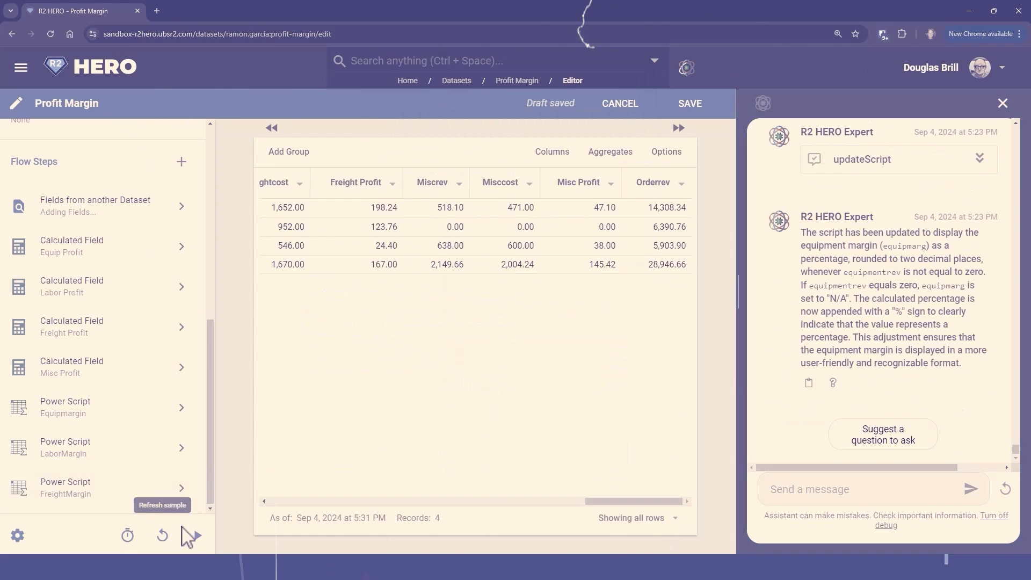
left_click_drag(323, 502, 645, 502)
left_click_drag(653, 185, 365, 183)
Copy the entire script from the FreightMargin Power Script step and close that step.
left_click(107, 488)
left_click_drag(480, 371, 305, 275)
key("ctrl+c")
left_click(656, 520)
Add a Power Script flow step named "Misc.Margin" and paste the copied freight margin script into it.
left_click(182, 163)
mouse_move(196, 207)
left_click(366, 231)
left_click(316, 237)
type("Misc.Margin")
left_click(342, 295)
key("ctrl+v")
Rename the script's margin variable to miscmarg.
double_click(334, 277)
type("miscmarg")
double_click(347, 278)
key("ctrl+c")
double_click(446, 368)
Replace the freight fields in the script with Miscrev in the condition and denominator and Misc Profit as numerator.
left_click_drag(425, 296, 325, 296)
left_click(645, 279)
left_click(428, 283)
double_click(384, 296)
double_click(578, 326)
key("ctrl+v")
left_click_drag(495, 326, 382, 327)
left_click(646, 279)
left_click(460, 241)
Set both the script name and the script's output field to MiscMargin.
double_click(313, 236)
double_click(371, 368)
key("ctrl+v")
left_click(294, 233)
key("BackSpace")
left_click(368, 368)
key("BackSpace")
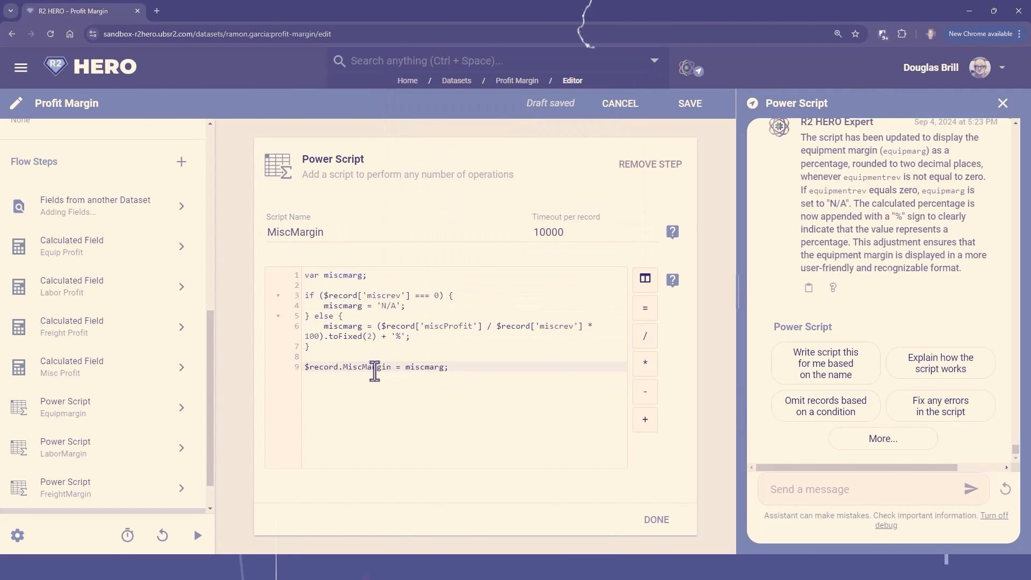
Complete the MiscMargin step and run the dataset to check the new column.
left_click(648, 517)
left_click(199, 536)
left_click_drag(344, 503, 669, 504)
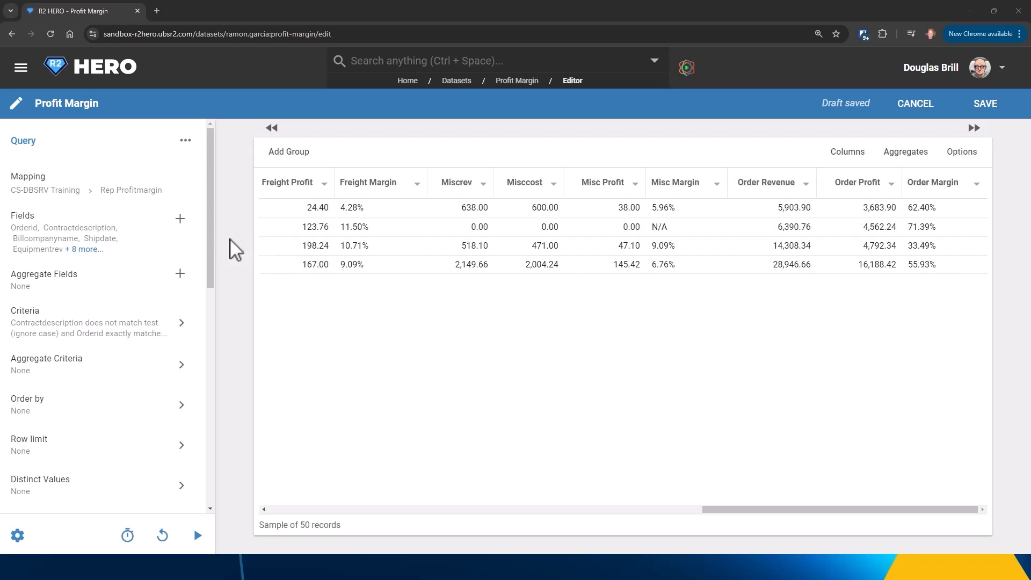
Review the Order Profit calculated field expression and the OrderMargin Power Script, and close the step.
left_click_drag(214, 248, 189, 486)
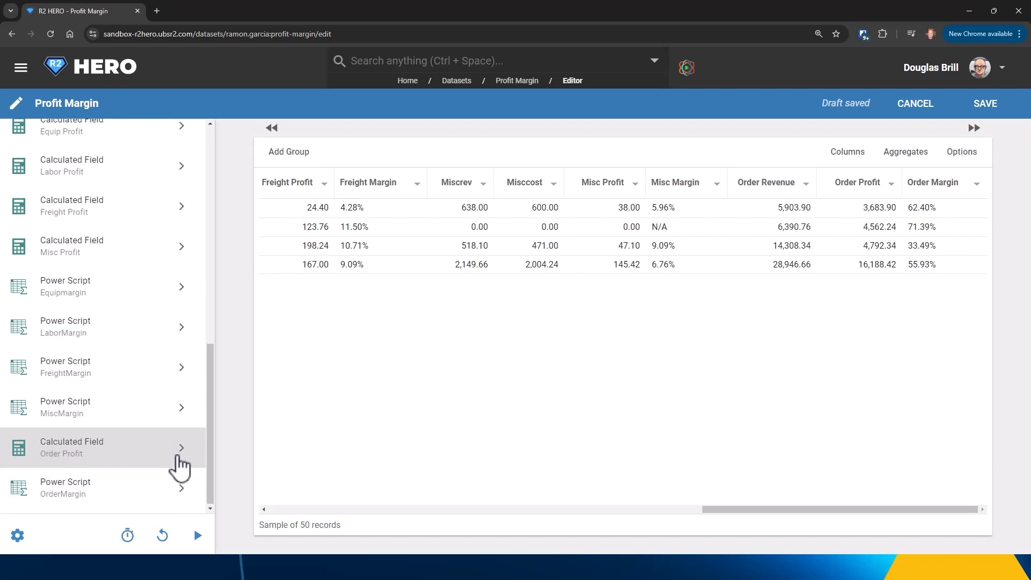
left_click(174, 454)
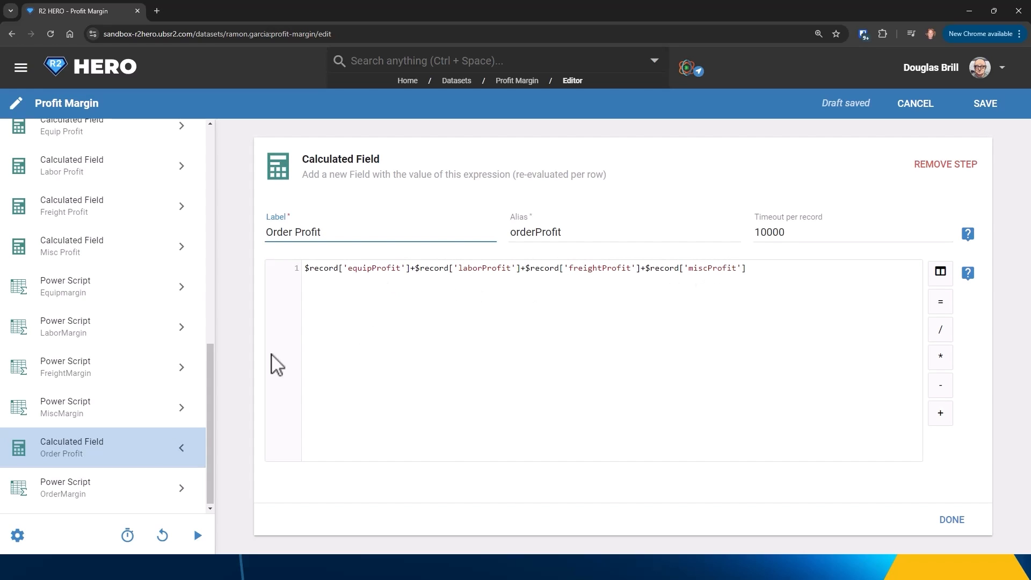
left_click(102, 501)
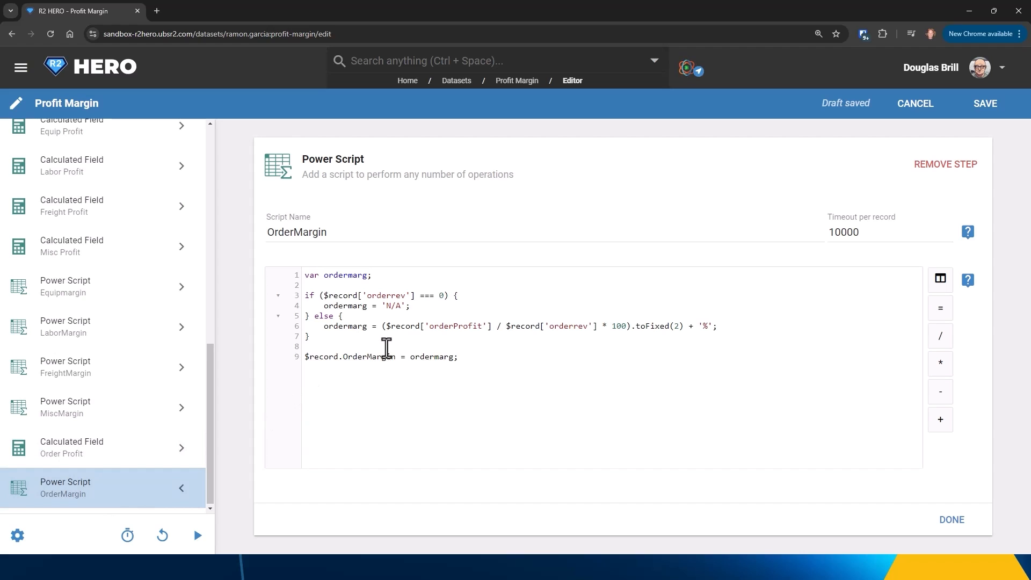
left_click(962, 522)
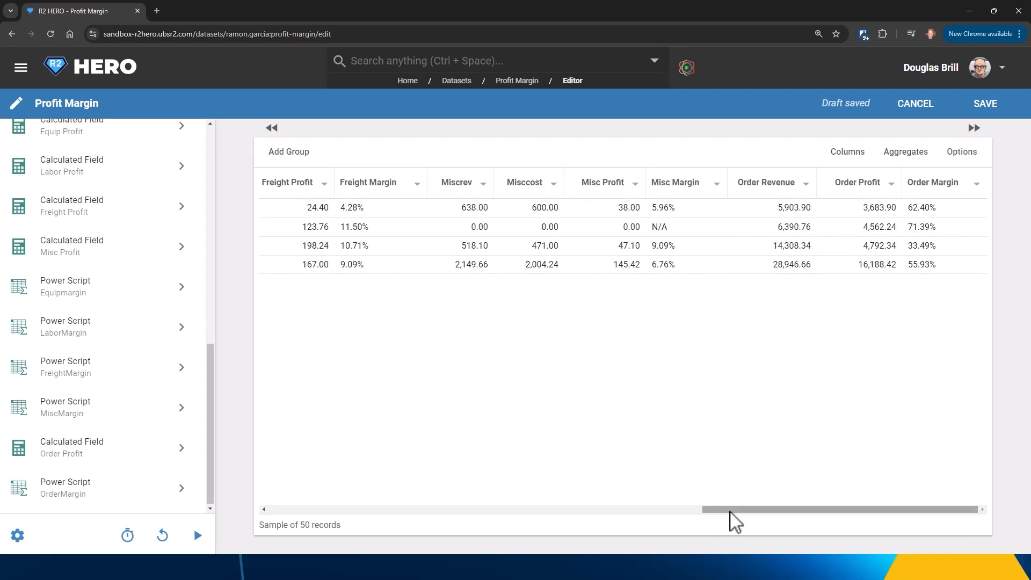
Hide the Frieghtrev and Frieghtcost columns in the dataset preview.
left_click_drag(731, 509, 565, 531)
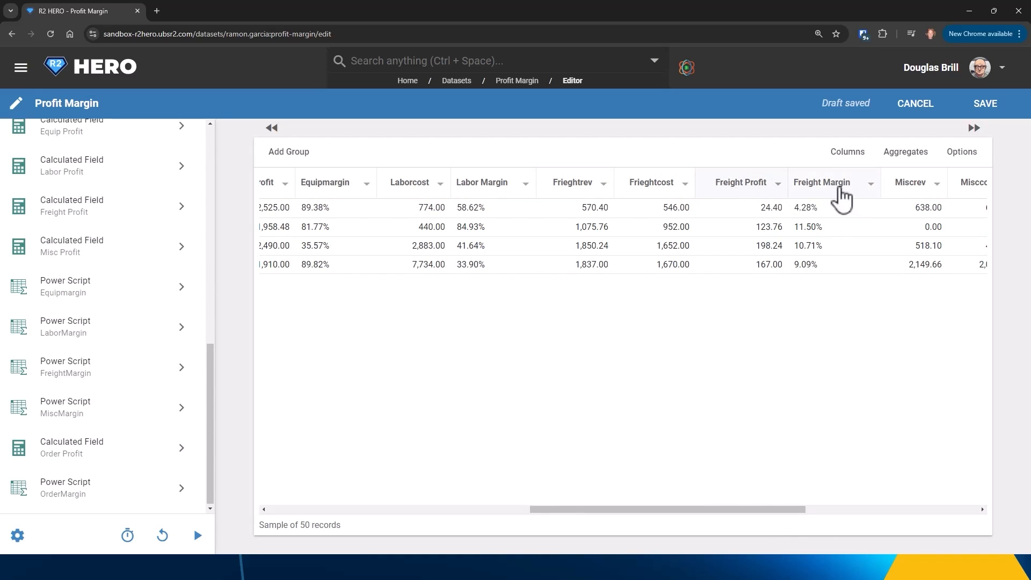
left_click(603, 184)
left_click(638, 247)
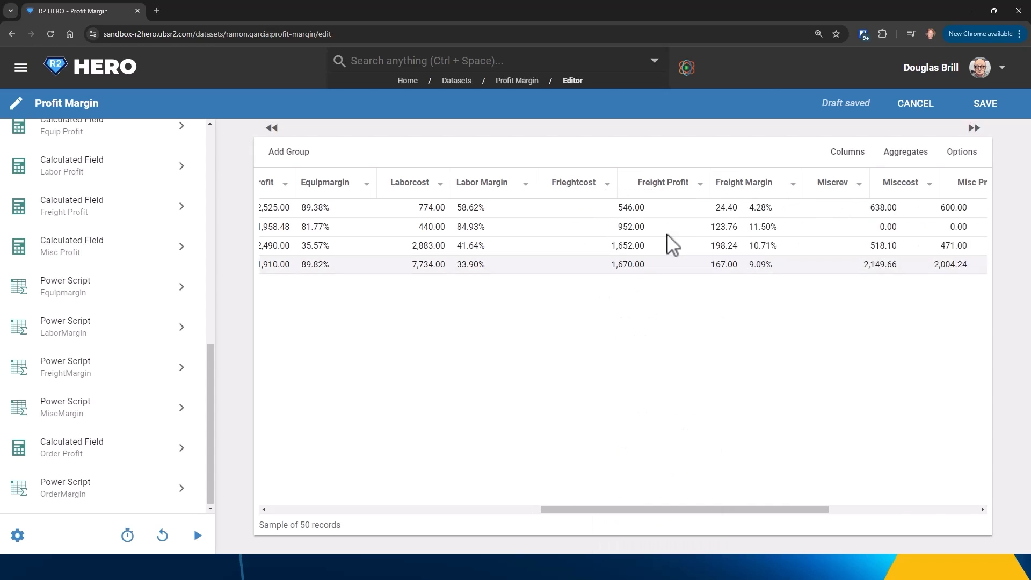
left_click(698, 185)
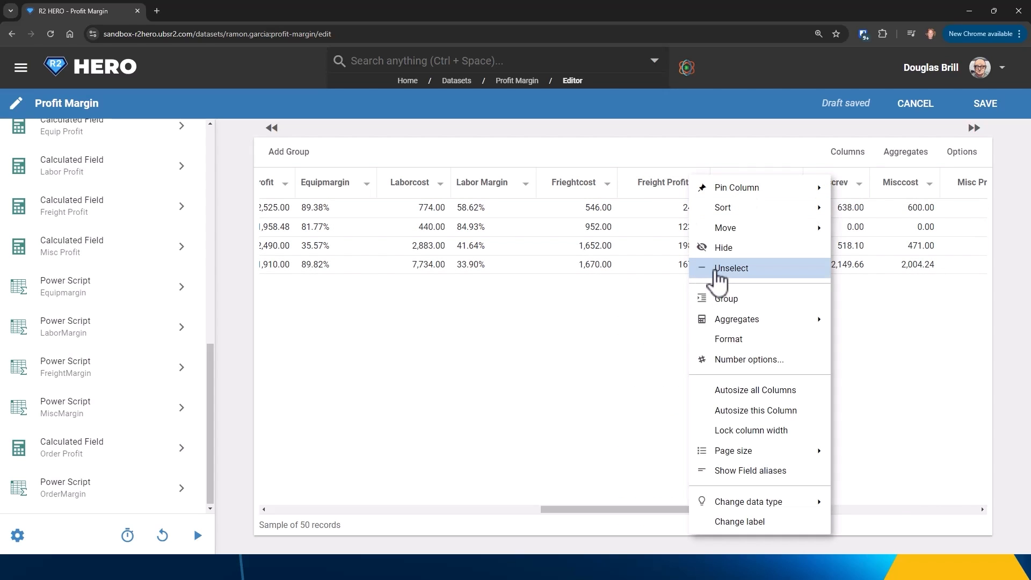
left_click(593, 191)
left_click(607, 185)
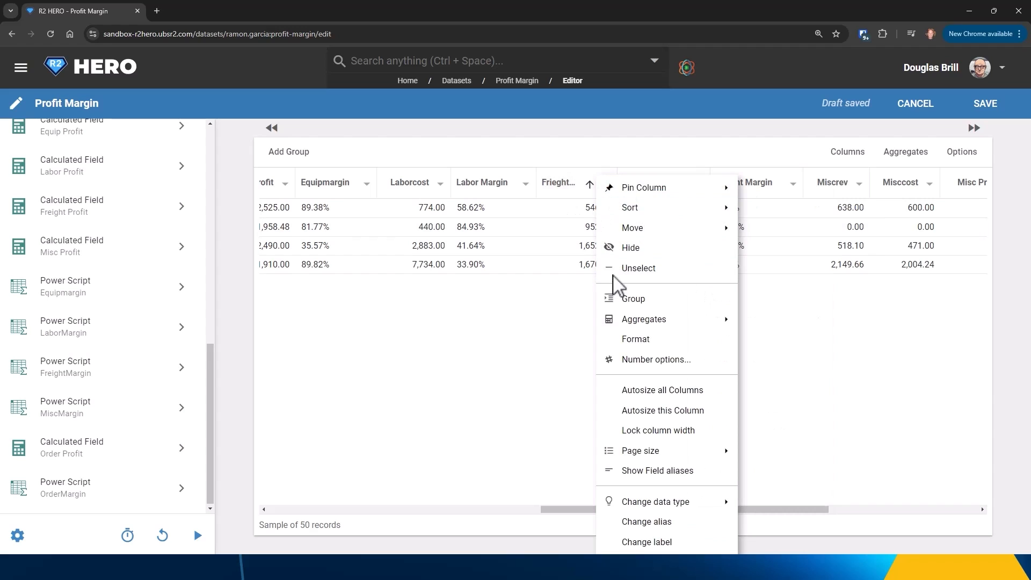
left_click(618, 246)
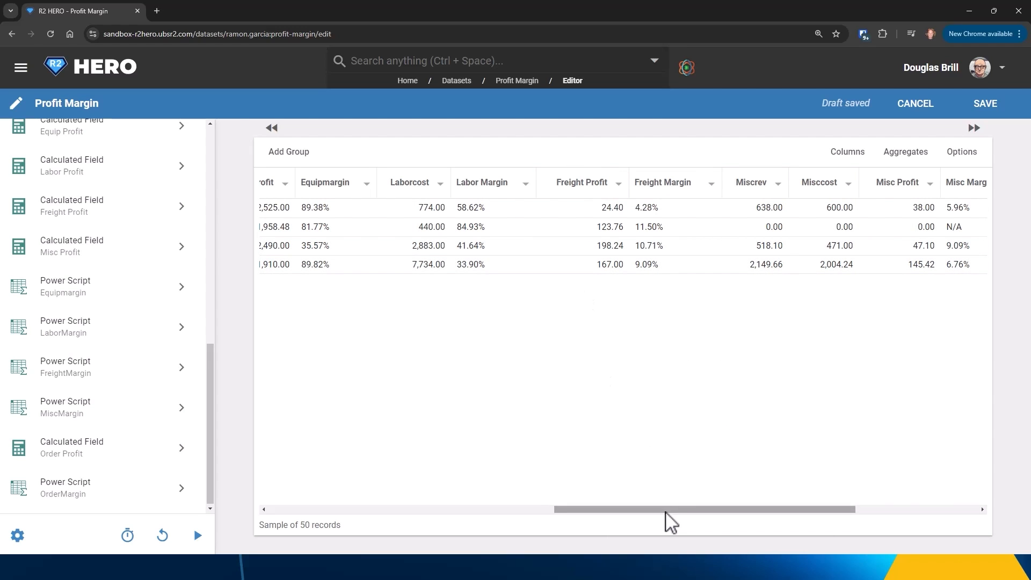
Save the Profit Margin dataset and run its query.
left_click(988, 111)
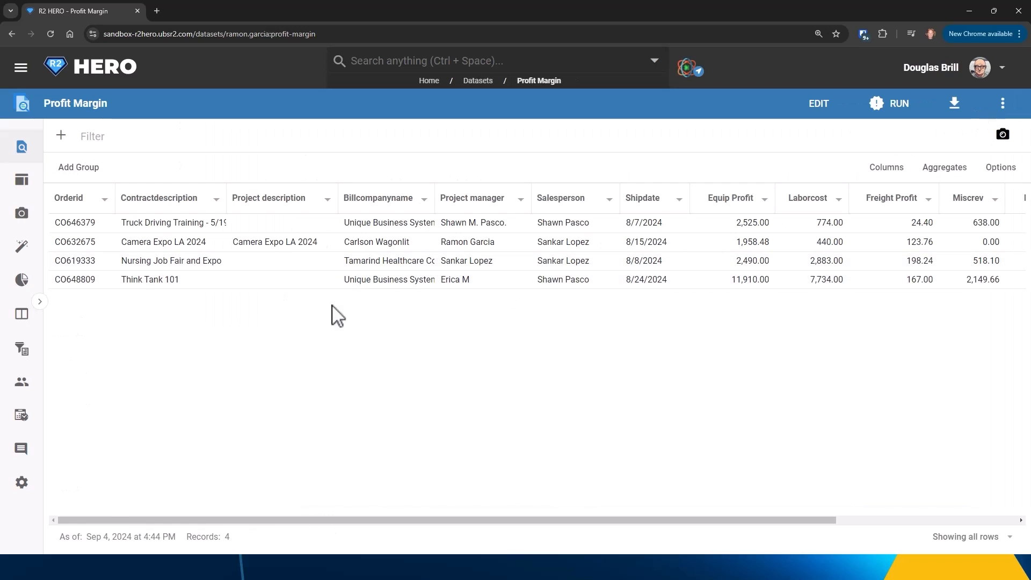
left_click(895, 105)
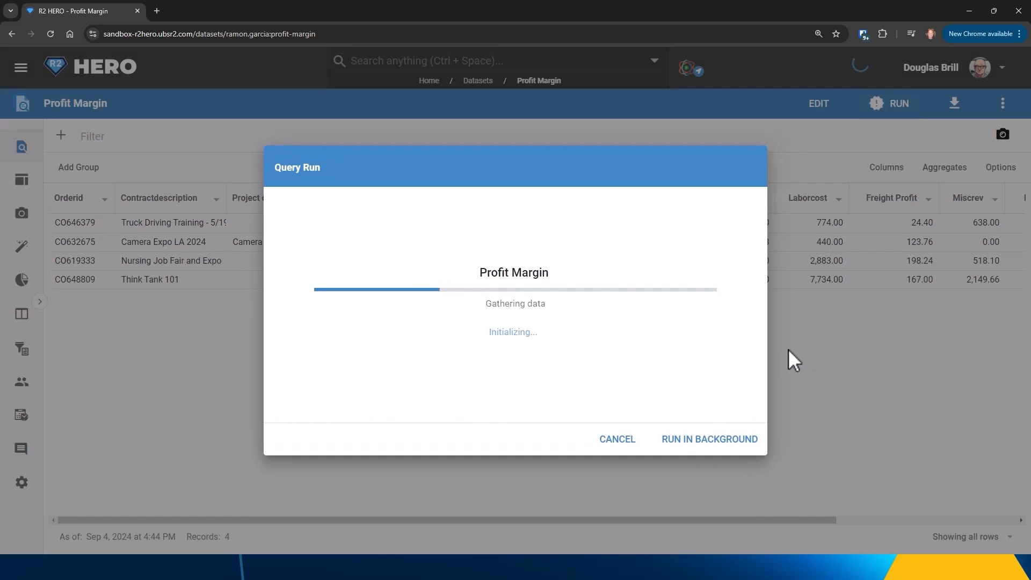